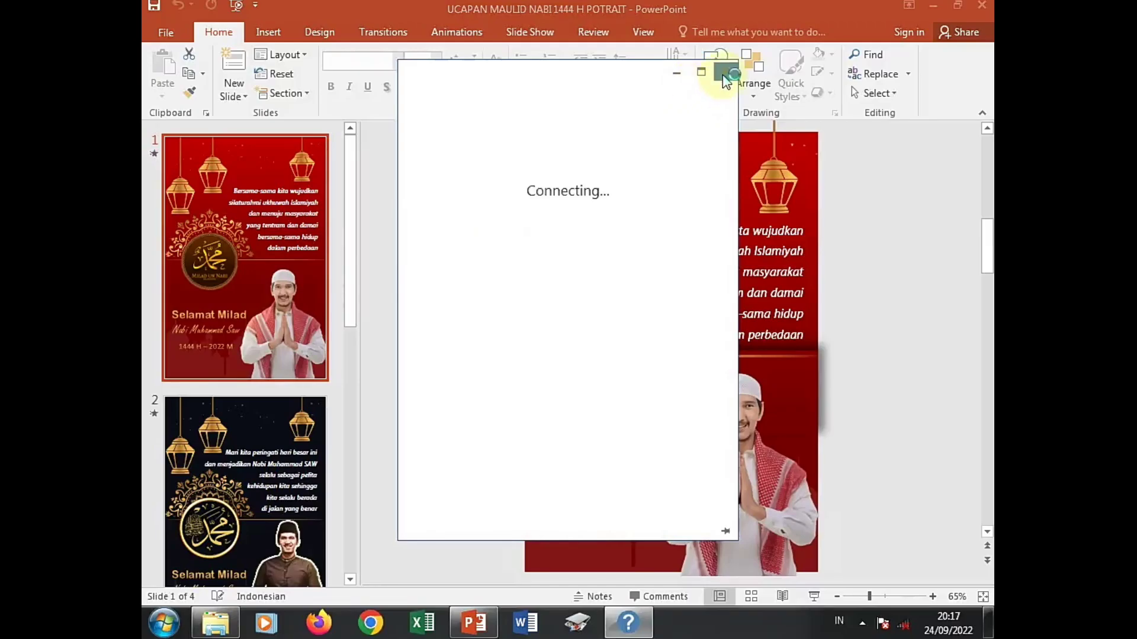
Close the help window, show the Animation Pane and preview all the slide's animations
click(725, 74)
click(456, 205)
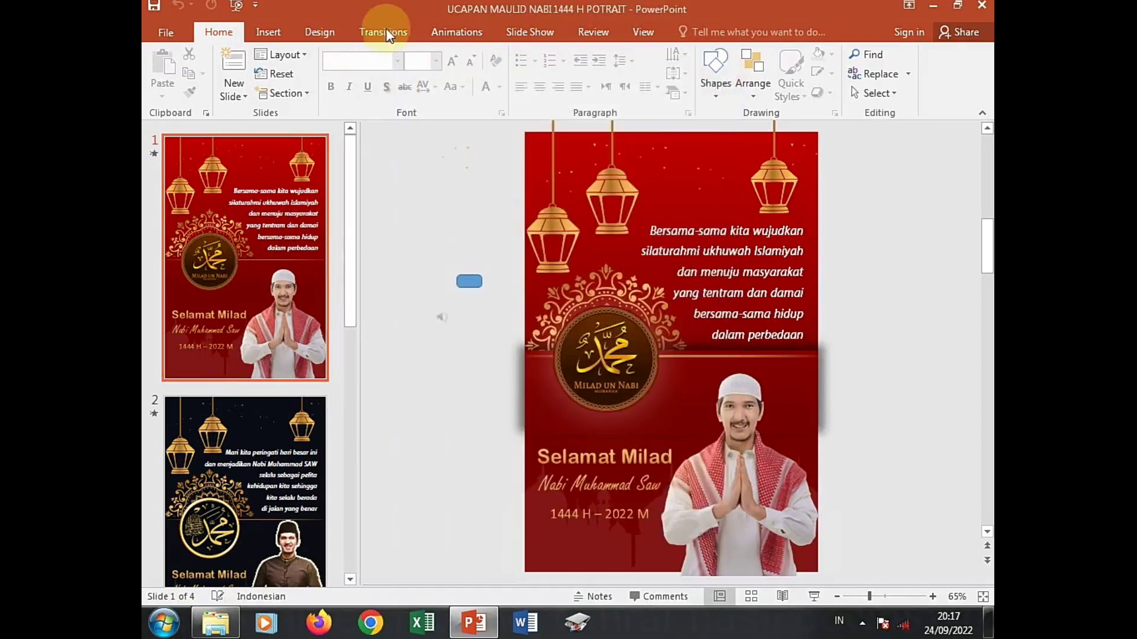
click(457, 32)
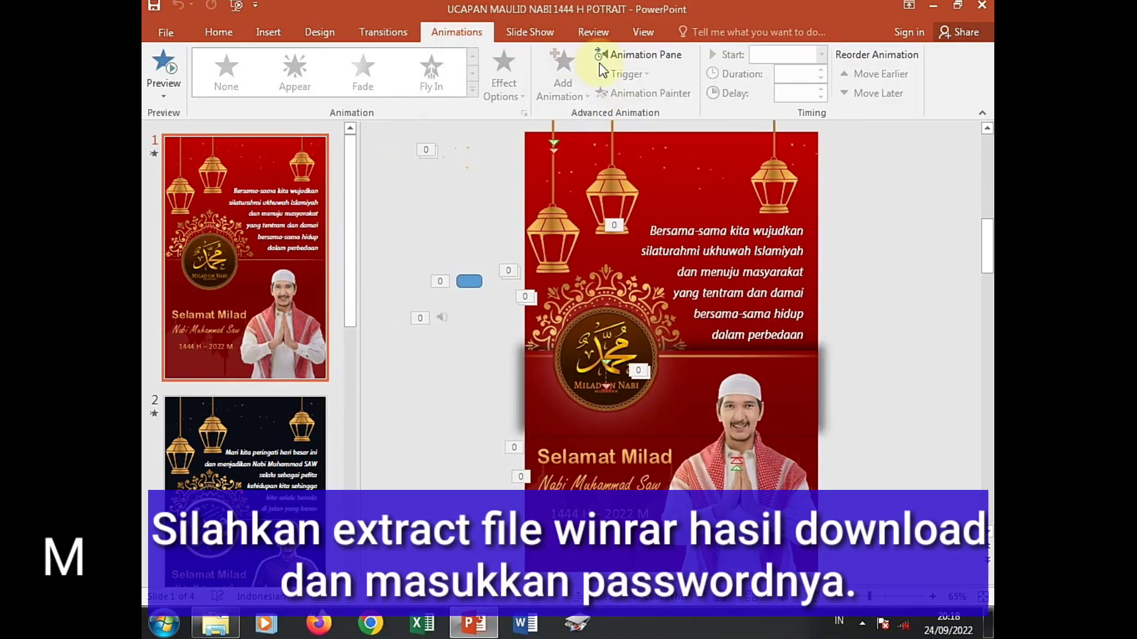
click(639, 55)
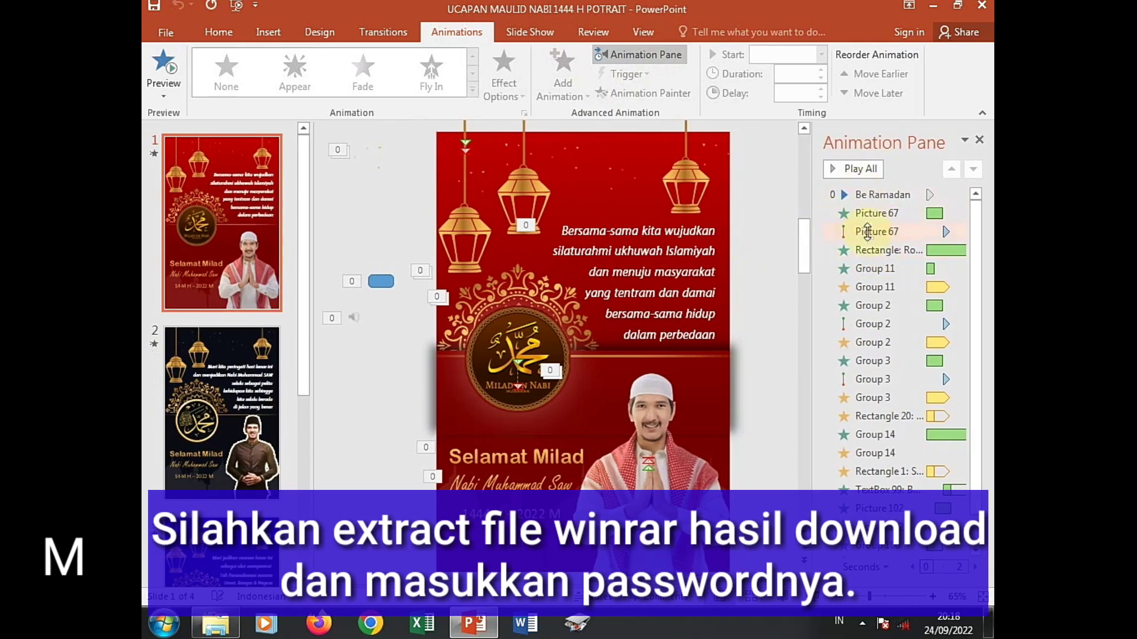
click(841, 170)
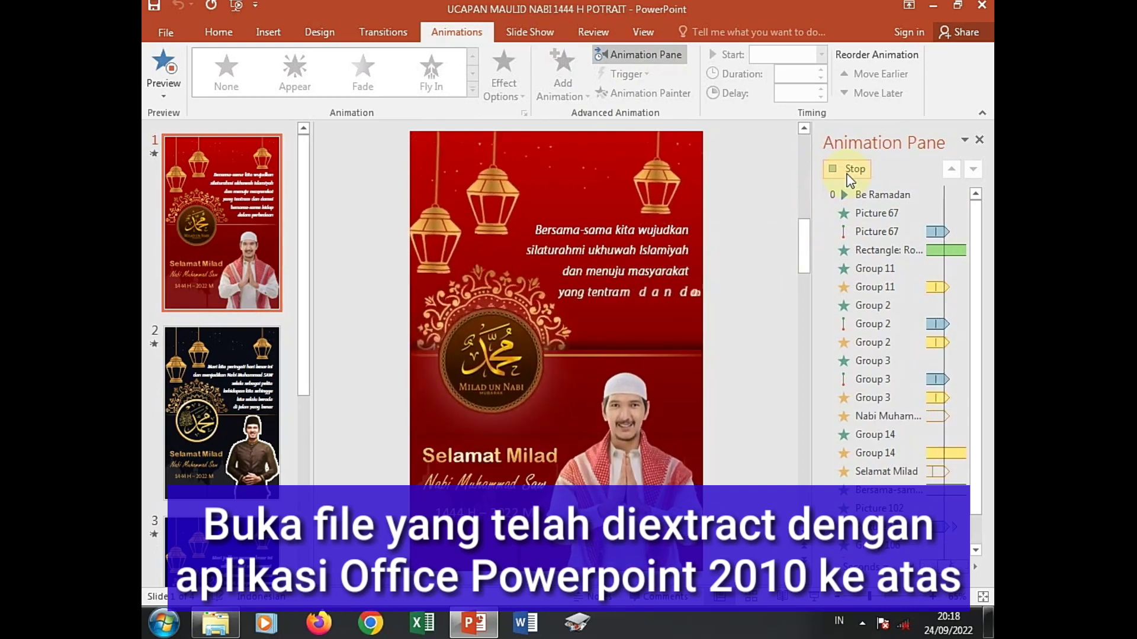
click(850, 172)
Select all the Bersama-sama greeting text on the slide and switch to the Firefox article
click(709, 332)
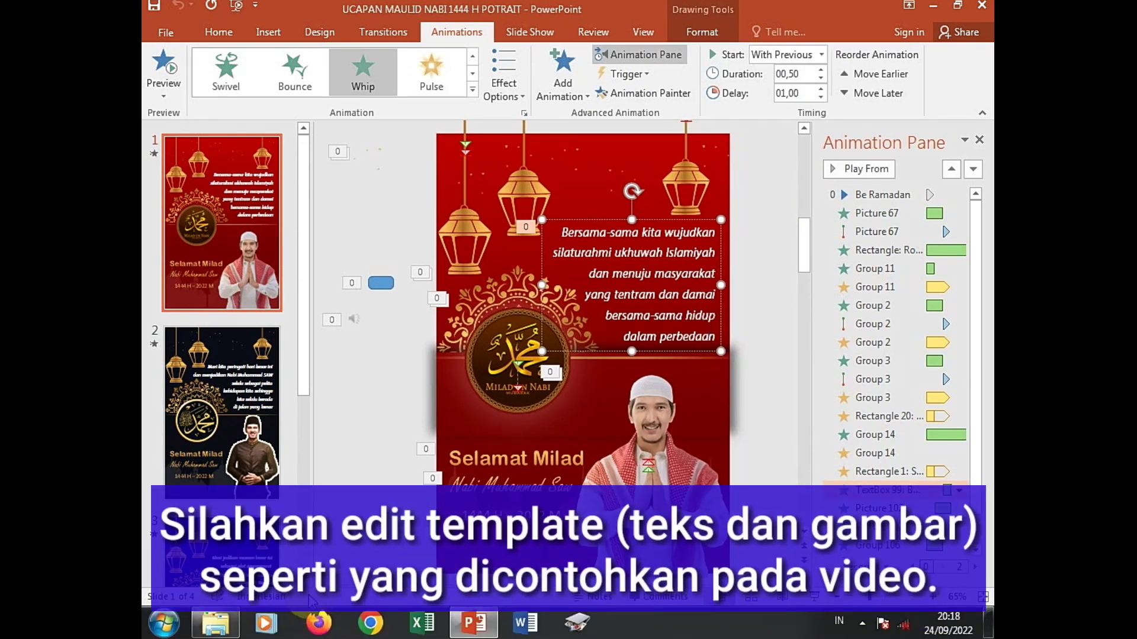
click(682, 294)
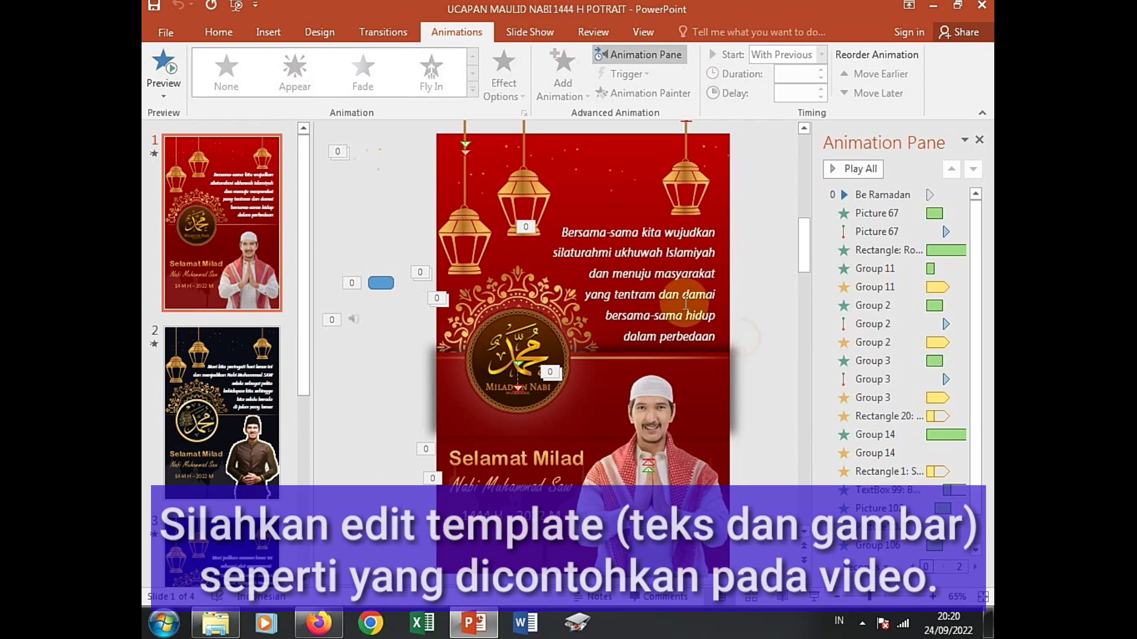
click(572, 239)
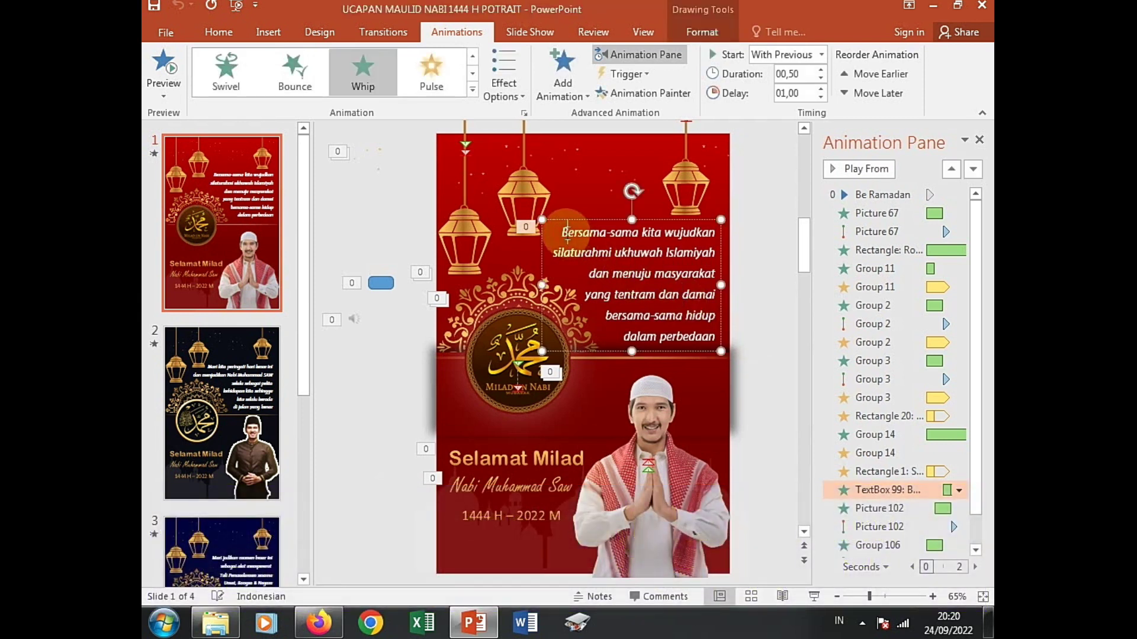
triple_click(618, 268)
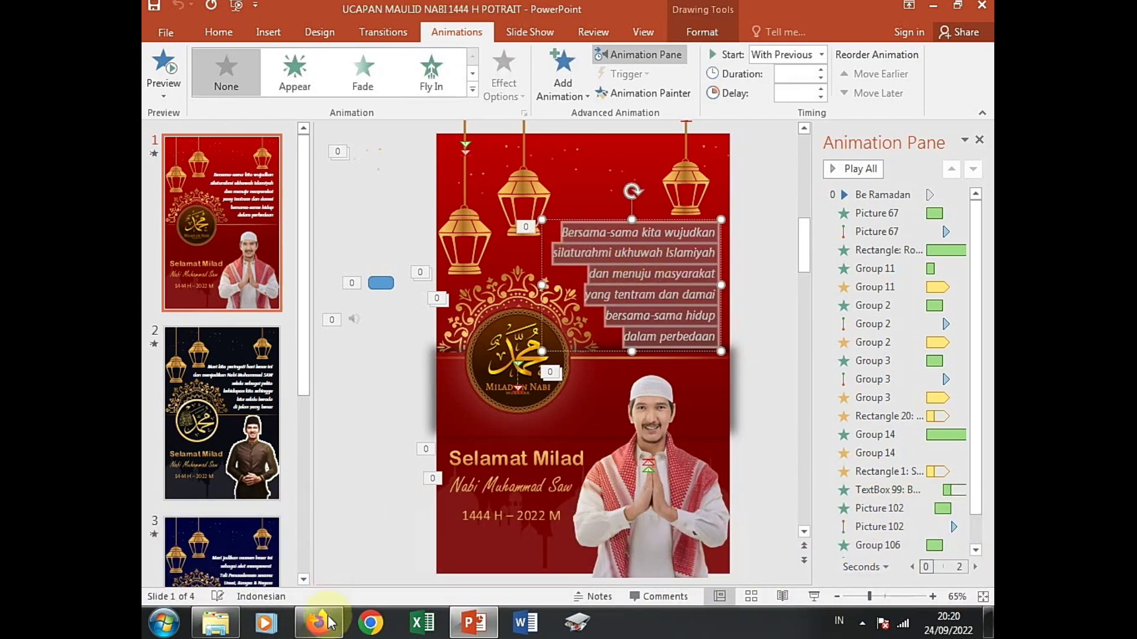
click(320, 622)
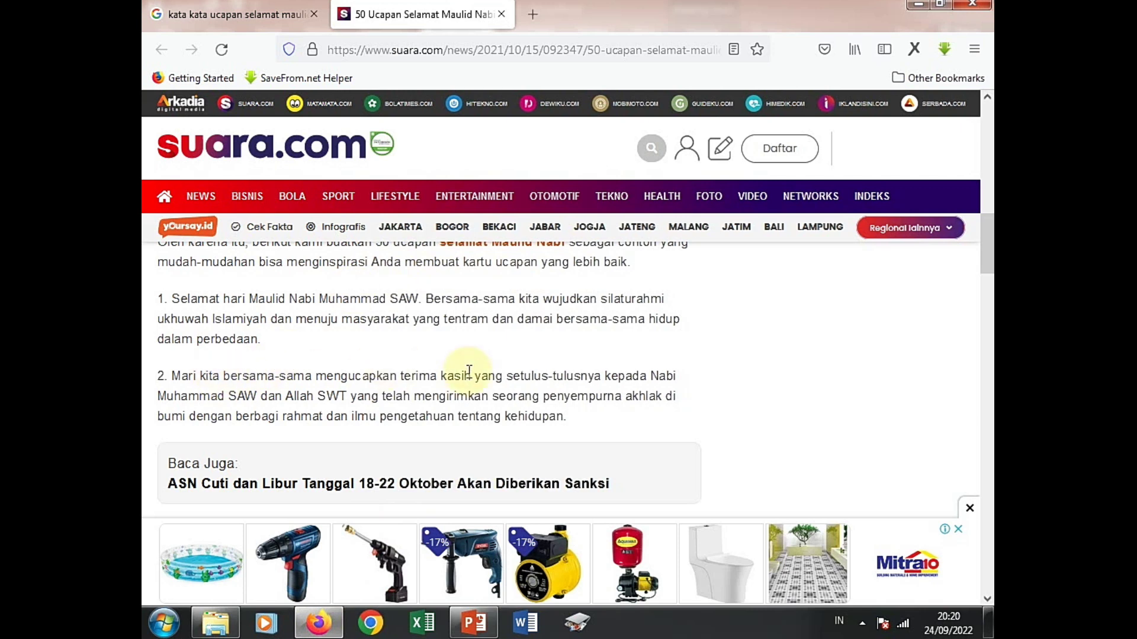
Select greeting no. 3, from 'Mari kita peringati' to 'jalan yang benar', in the article
scroll(468, 370, down, 3)
scroll(468, 370, down, 3)
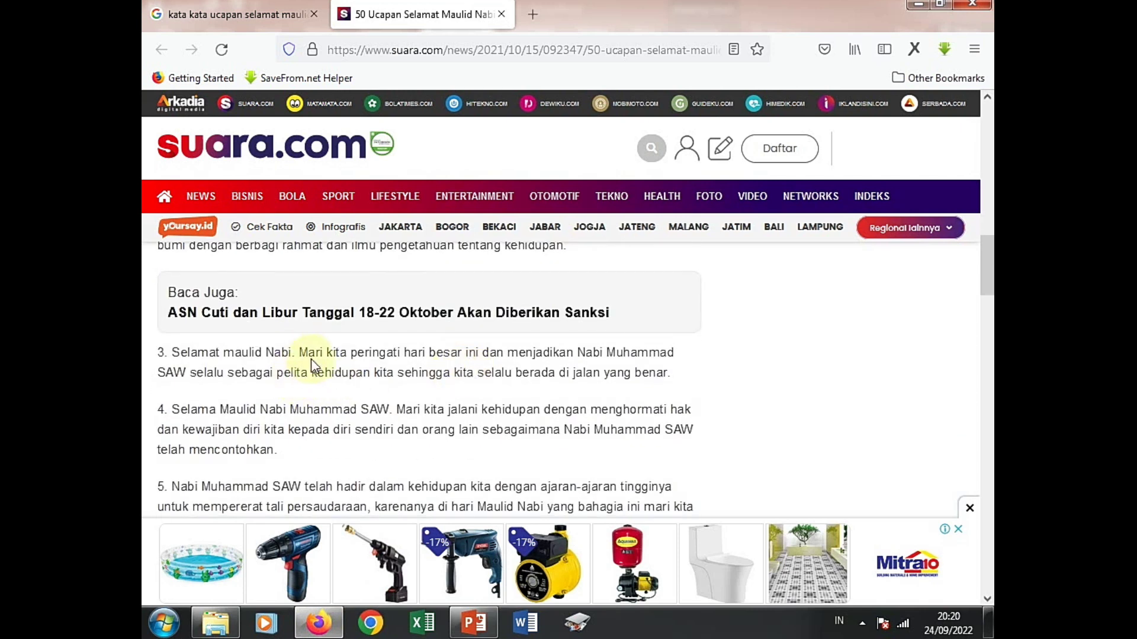
mouse_move(303, 354)
mouse_down()
mouse_move(312, 367)
mouse_move(669, 378)
mouse_up()
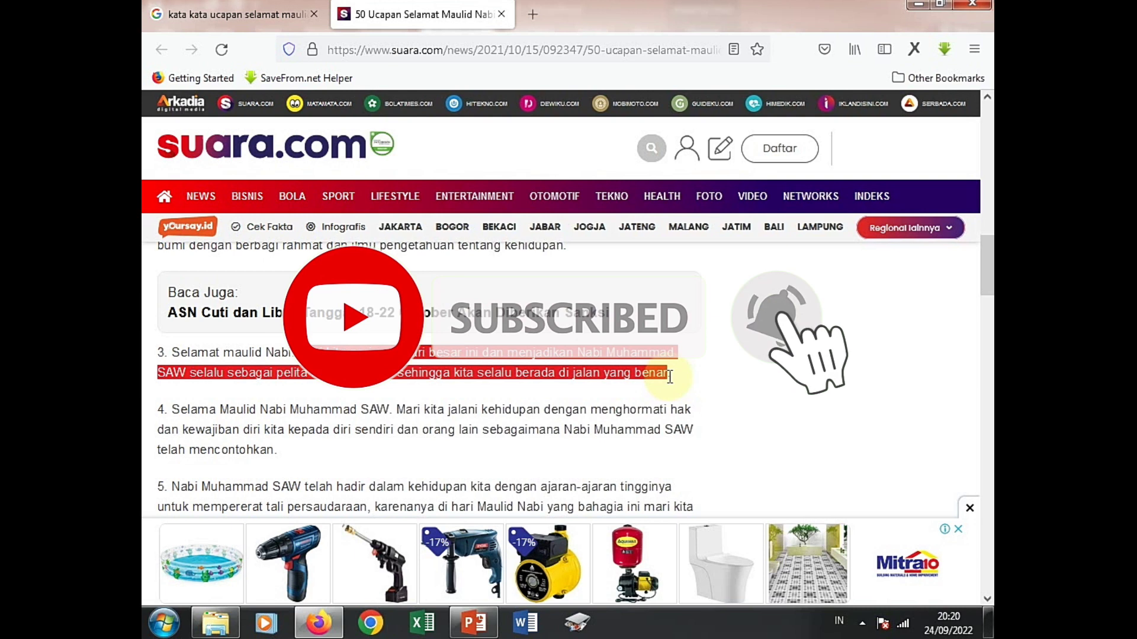
Copy the selected sentence and paste it over the slide's old greeting text
right_click(630, 370)
click(641, 367)
key(alt+Tab)
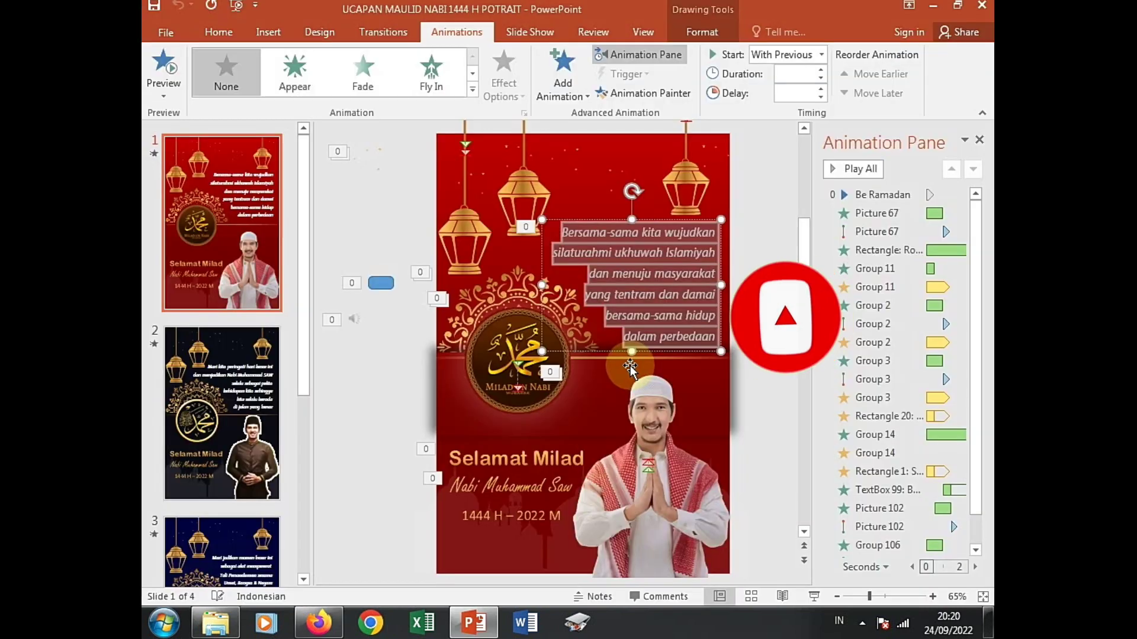
click(590, 256)
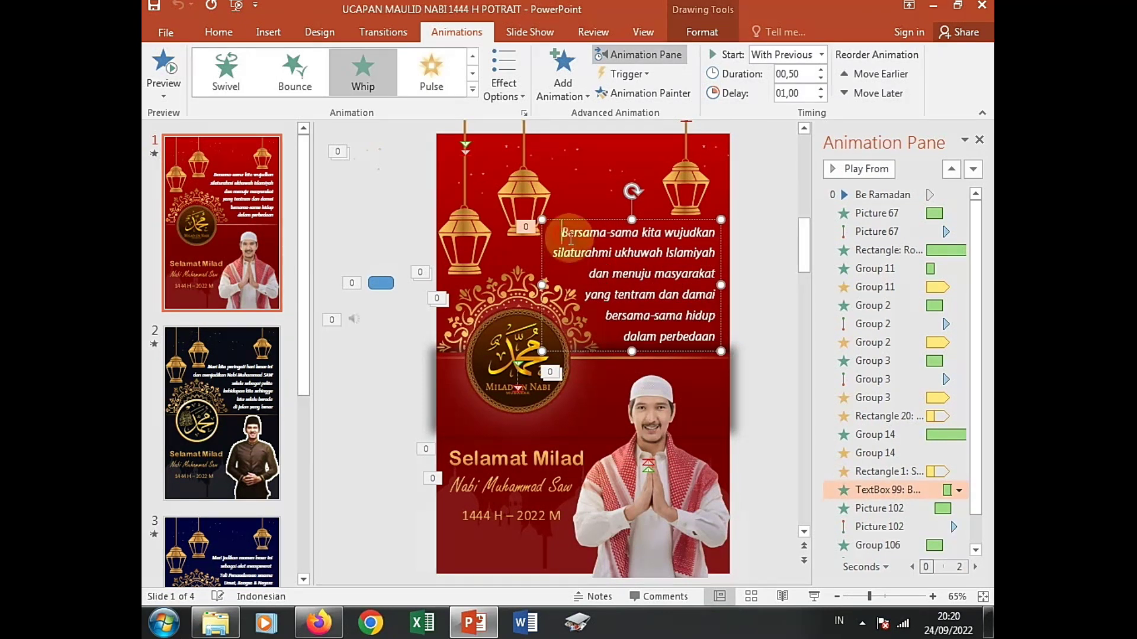
drag(561, 233, 715, 337)
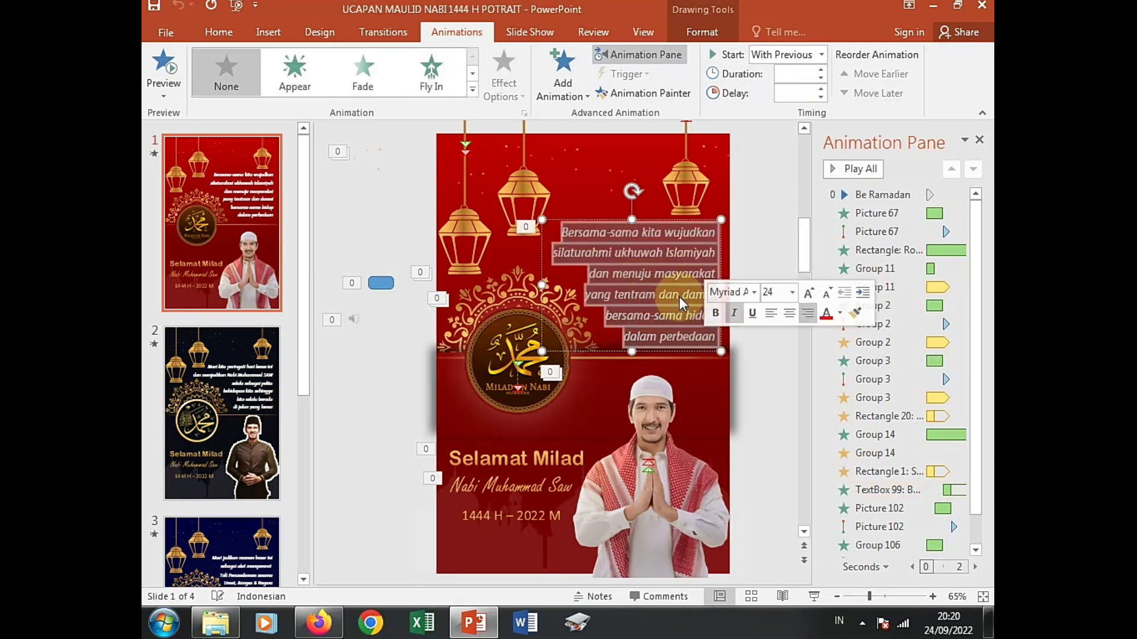
right_click(680, 297)
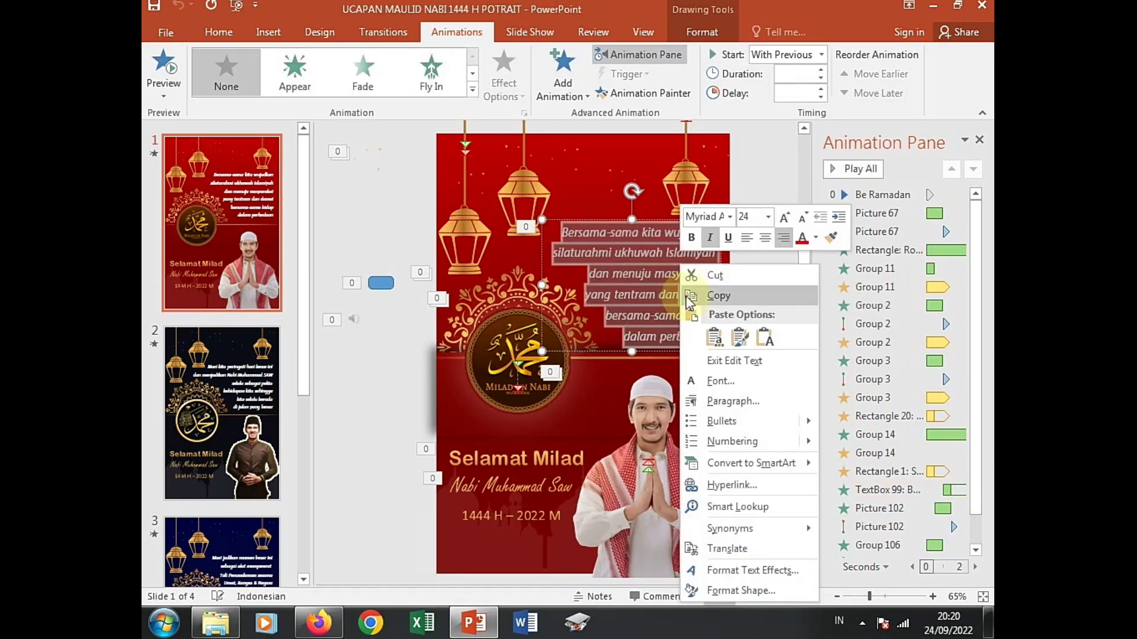
click(765, 339)
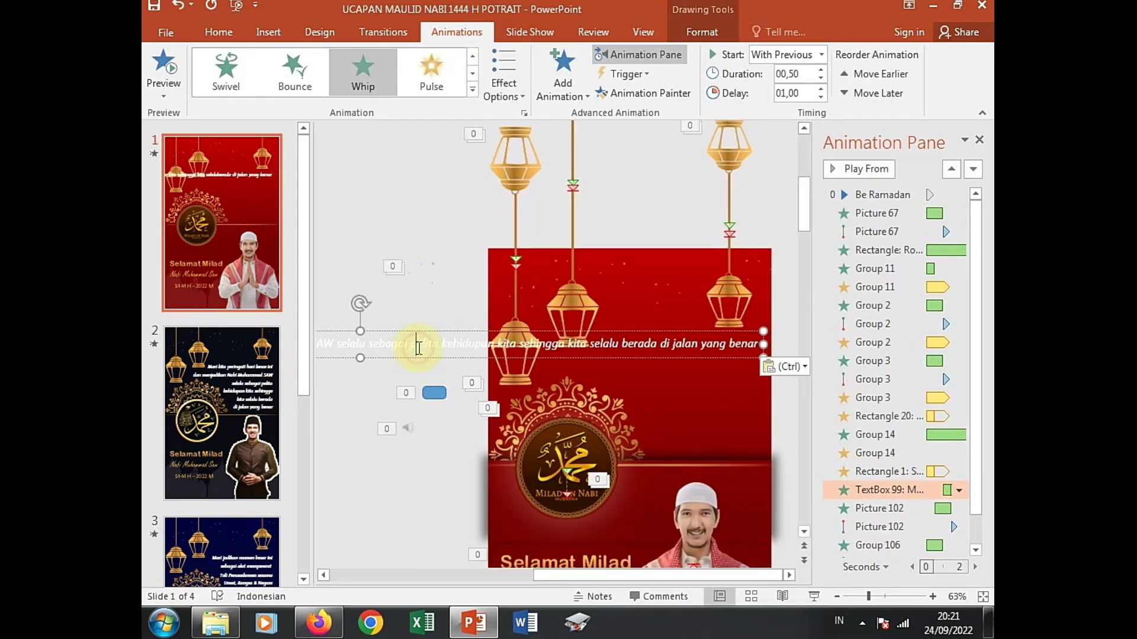
Break the pasted greeting into new lines at 'dan menjadikan', 'selalu' and 'kita sehingga'
scroll(419, 348, left, 5)
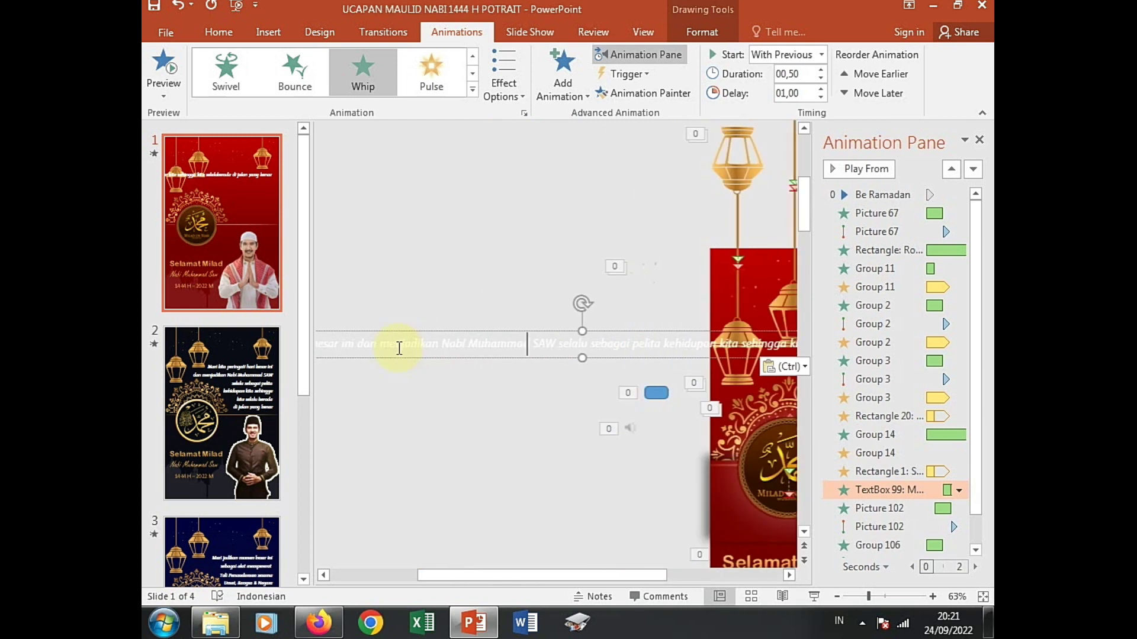
scroll(396, 348, left, 3)
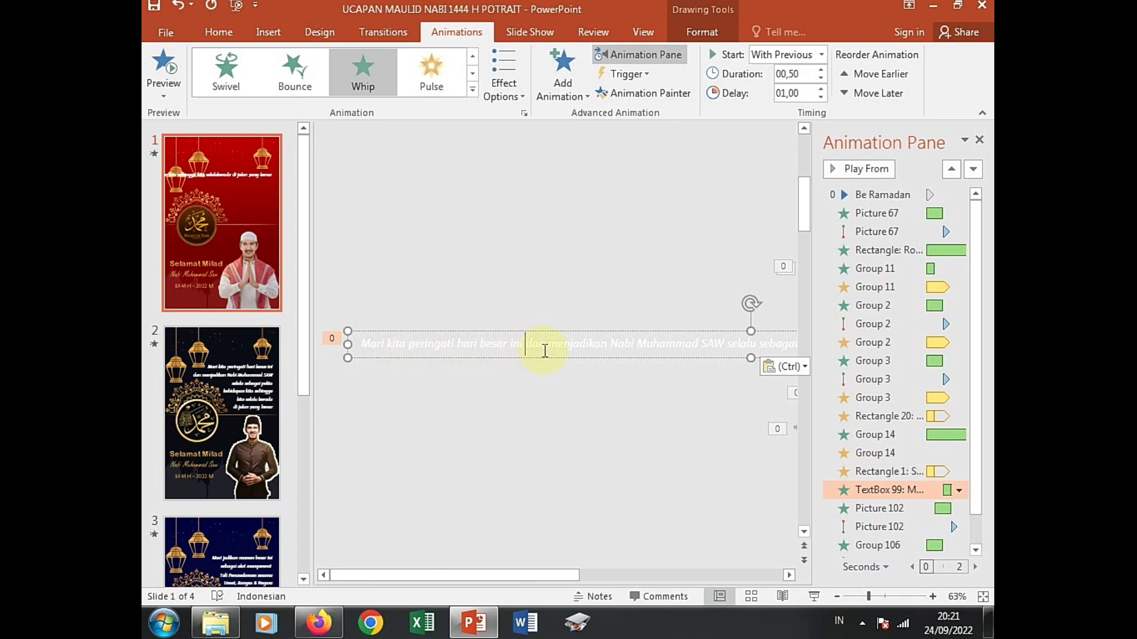
key(Return)
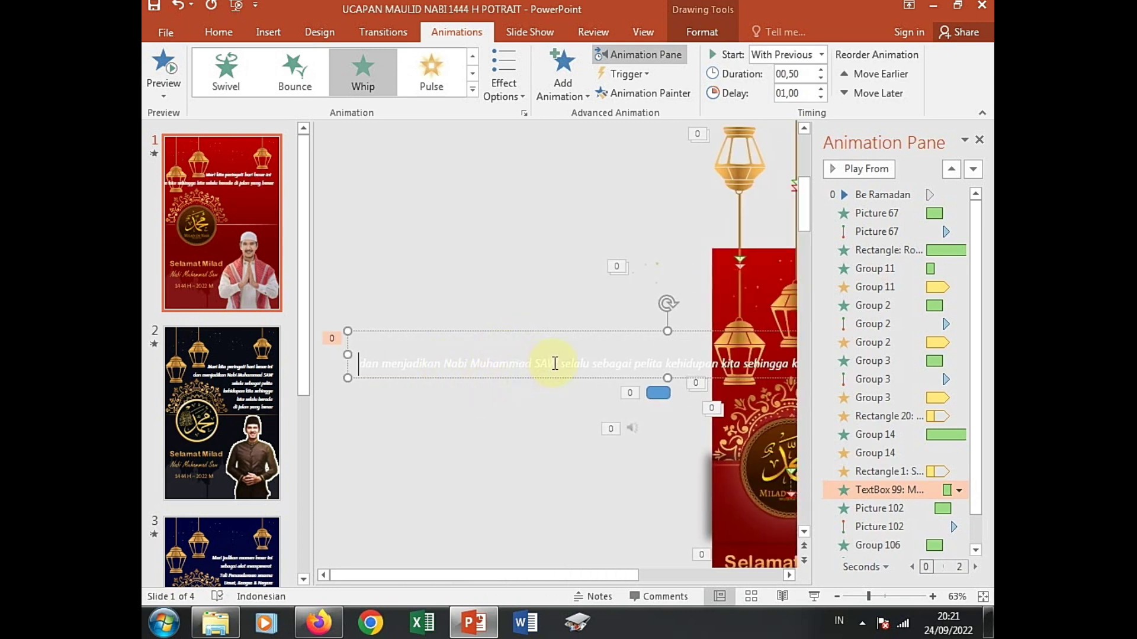
key(Return)
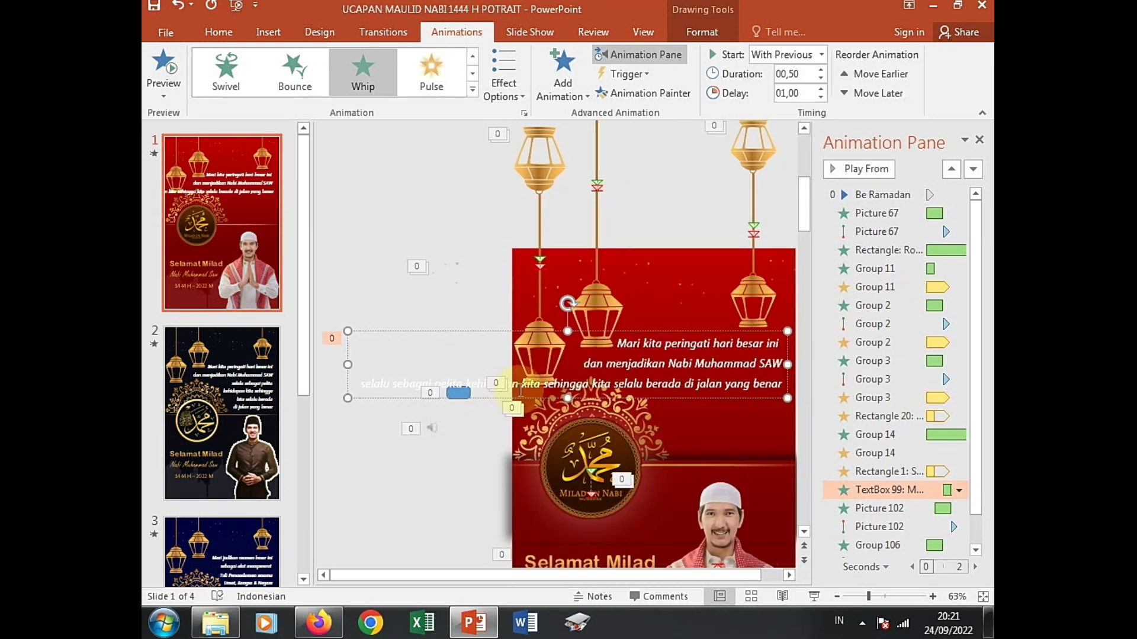
key(Return)
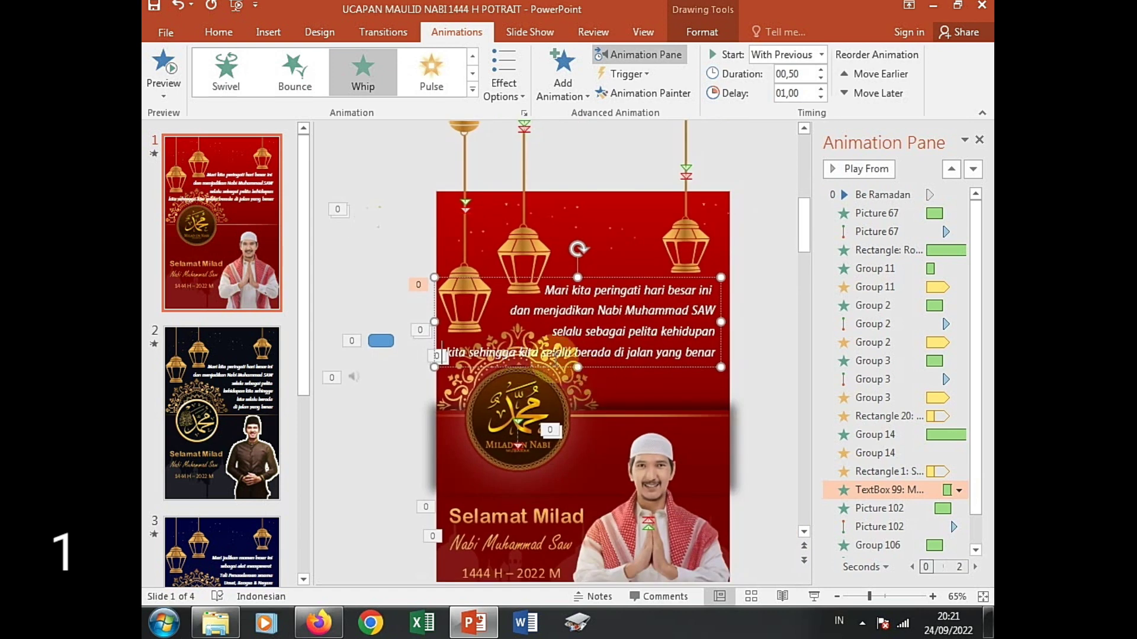
Break the line before 'berada' and remove the trailing spaces after 'ini' and 'selalu'
click(575, 354)
key(Return)
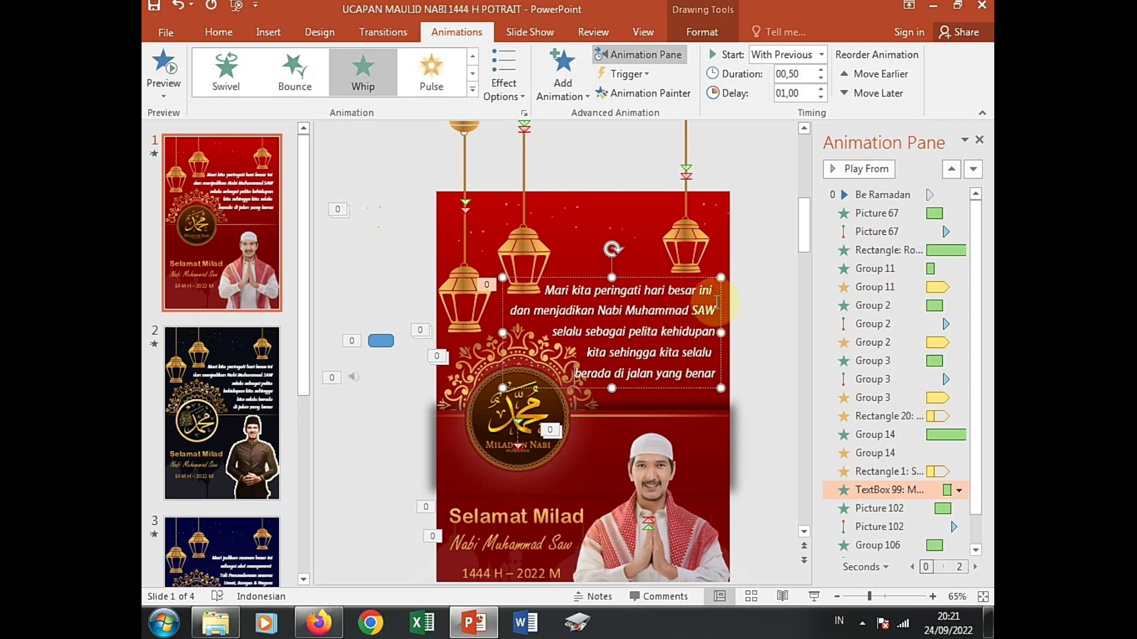
key(BackSpace)
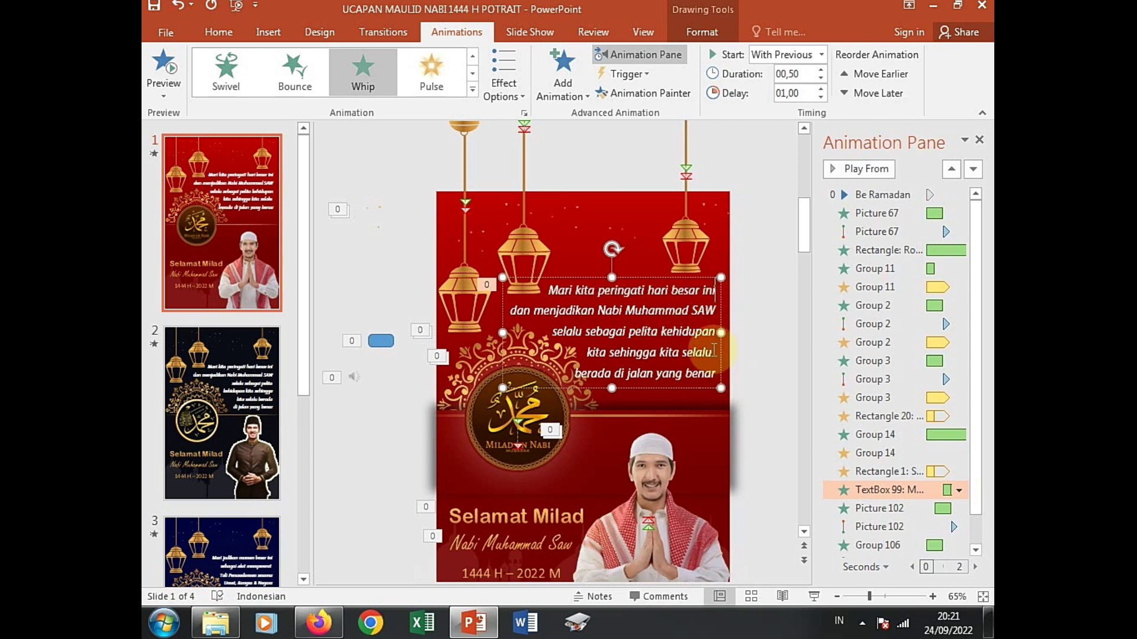
key(BackSpace)
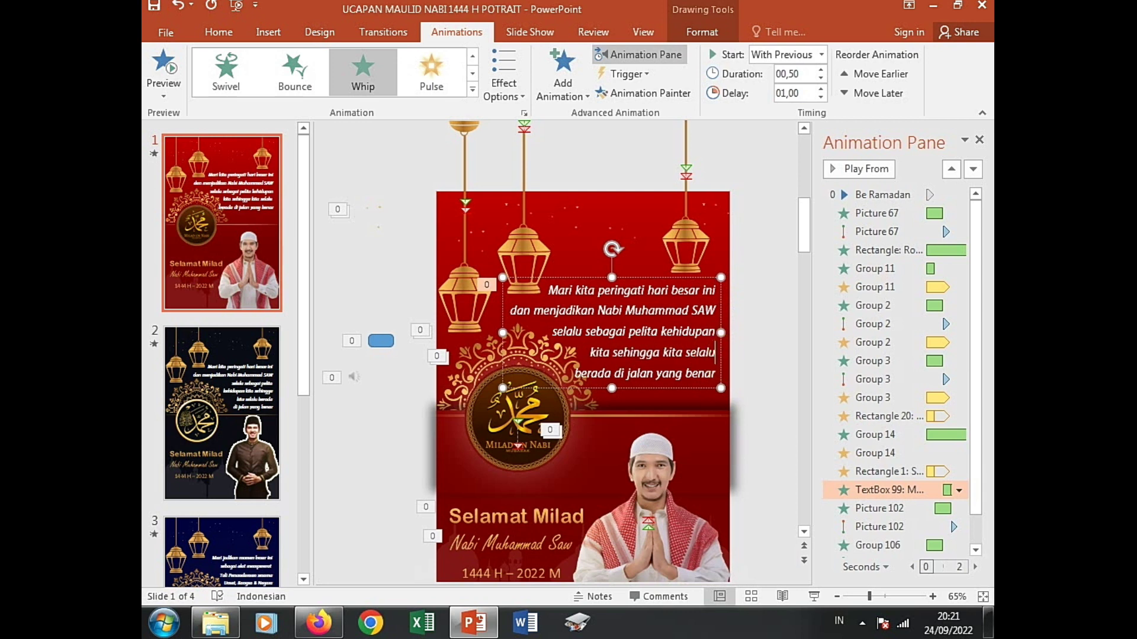
Nudge the greeting box up slightly and put 'benar' on its own line
click(649, 277)
key(Up)
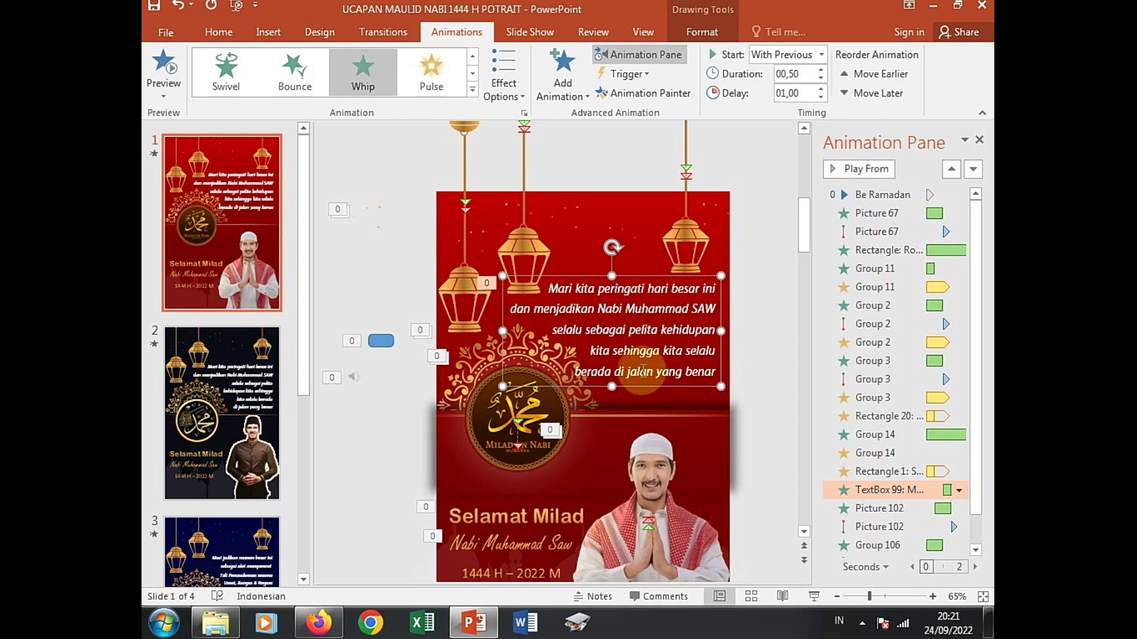
click(688, 371)
key(Return)
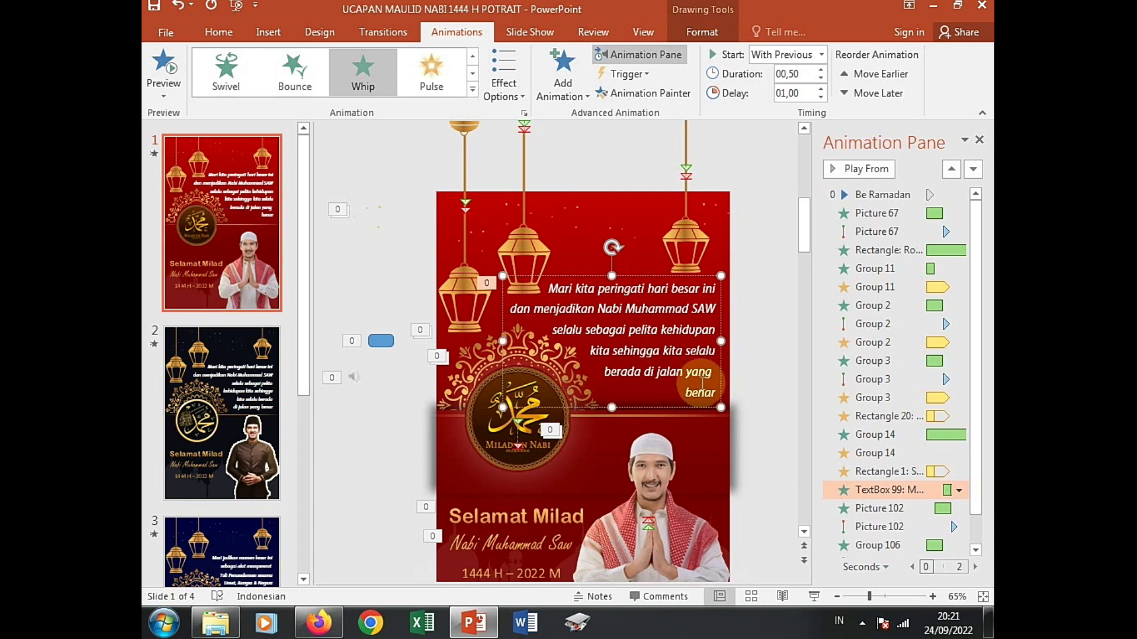
click(745, 368)
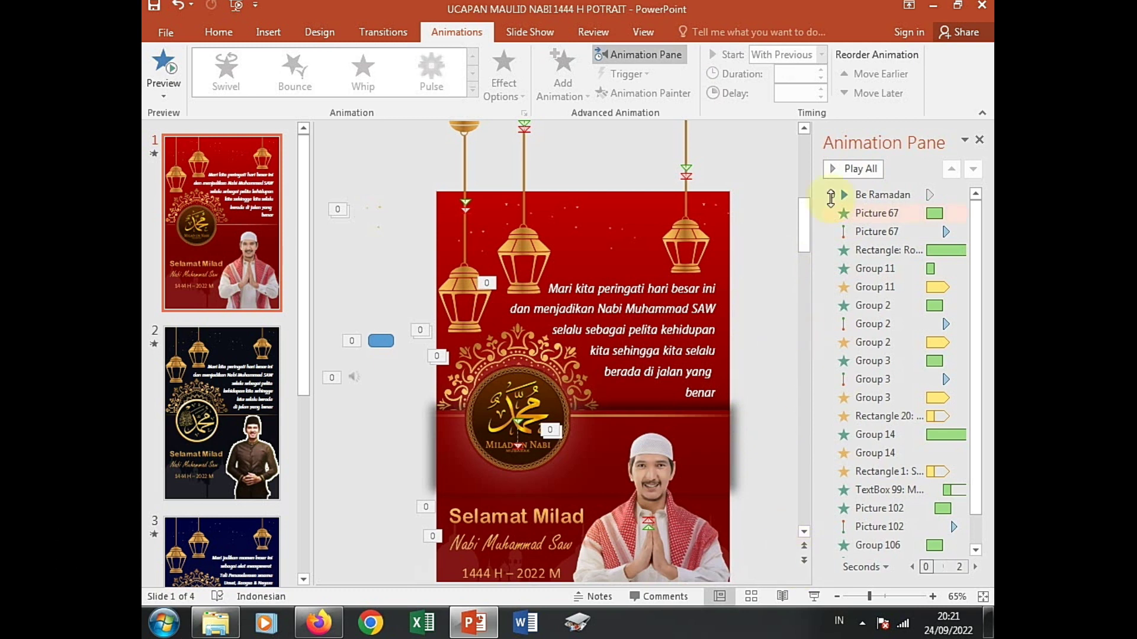
click(848, 170)
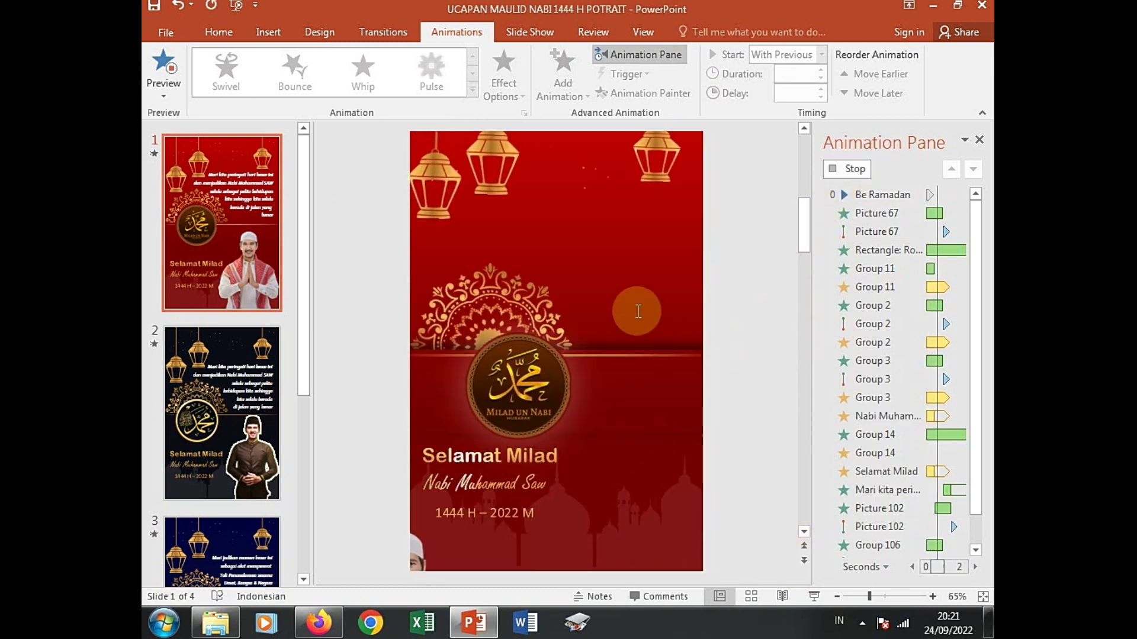
click(851, 170)
scroll(761, 375, down, 1)
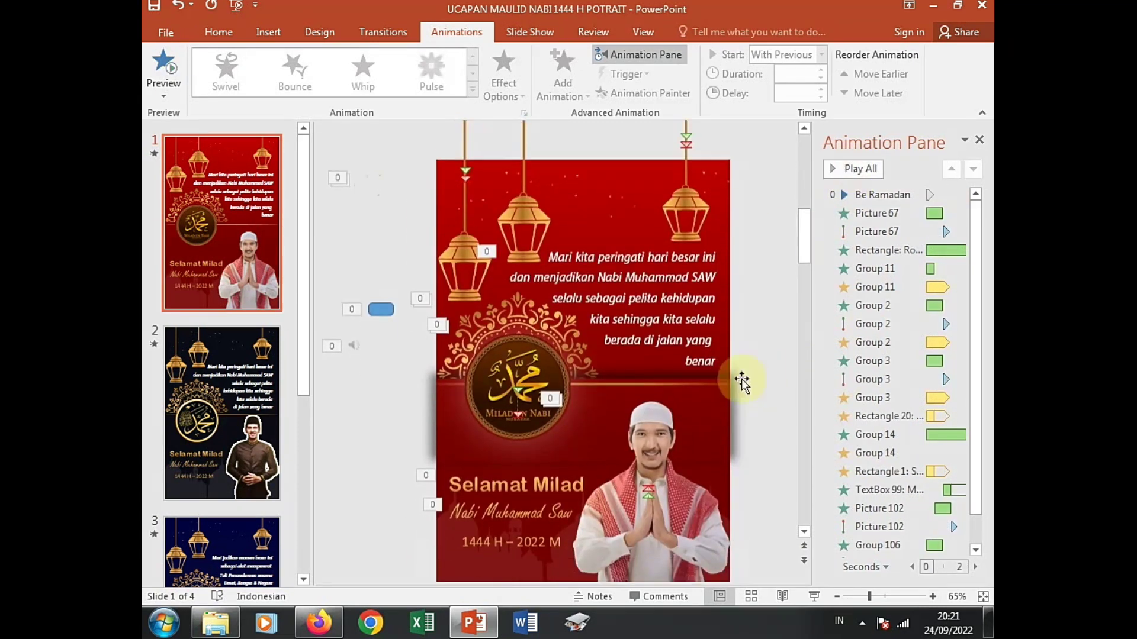
click(523, 351)
click(491, 366)
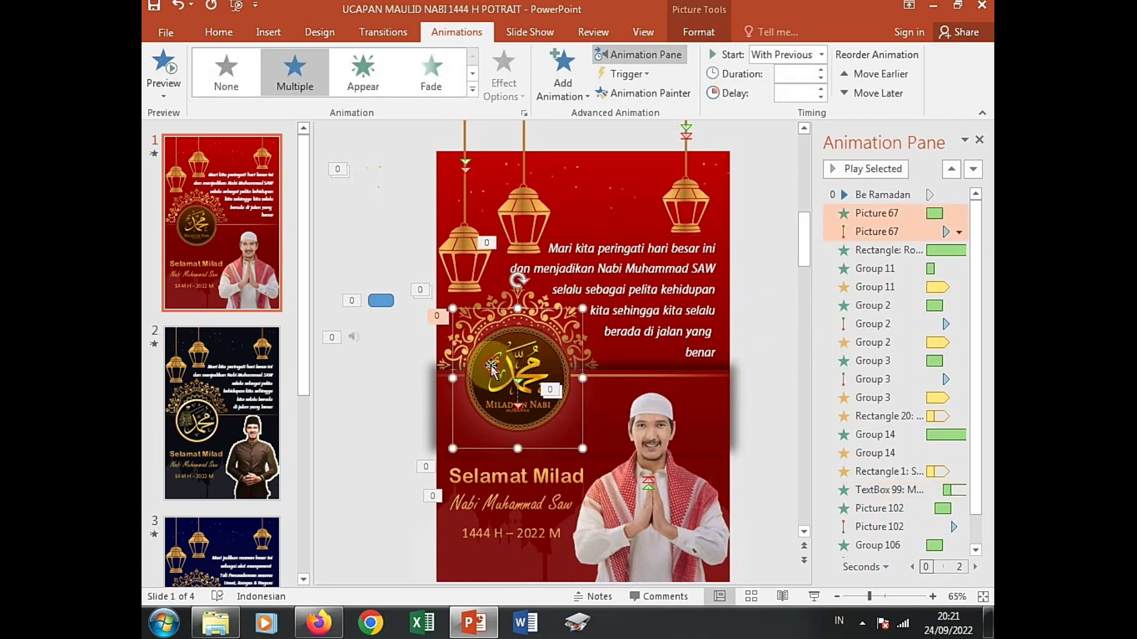
click(648, 441)
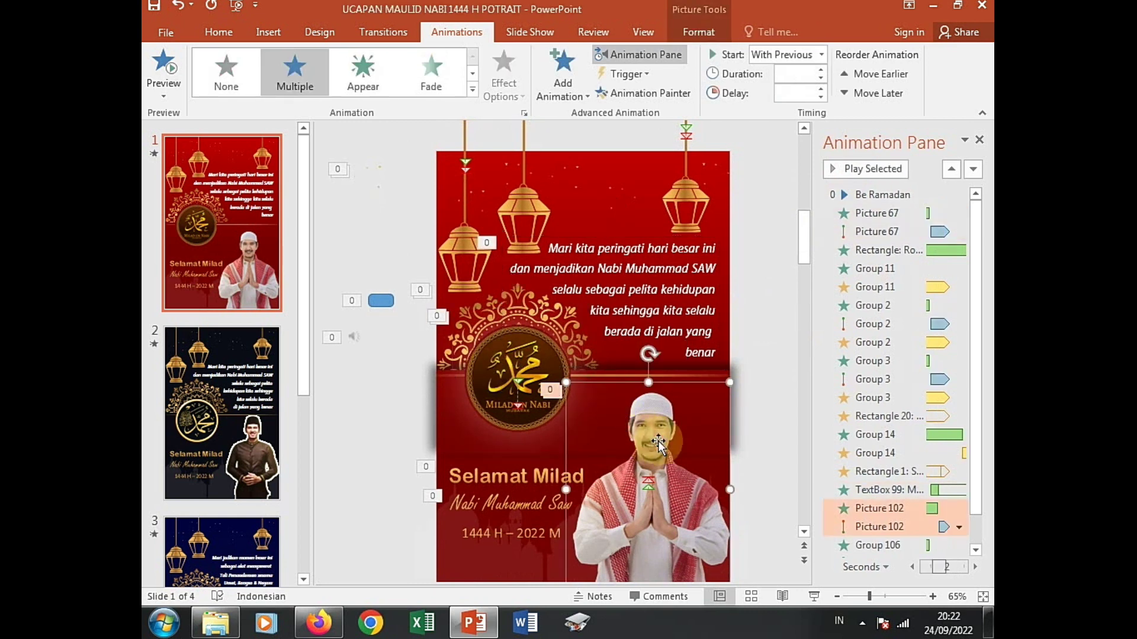
Choose Change Picture for the man's photo and browse offline to Local Disk (D:)
right_click(643, 436)
click(690, 254)
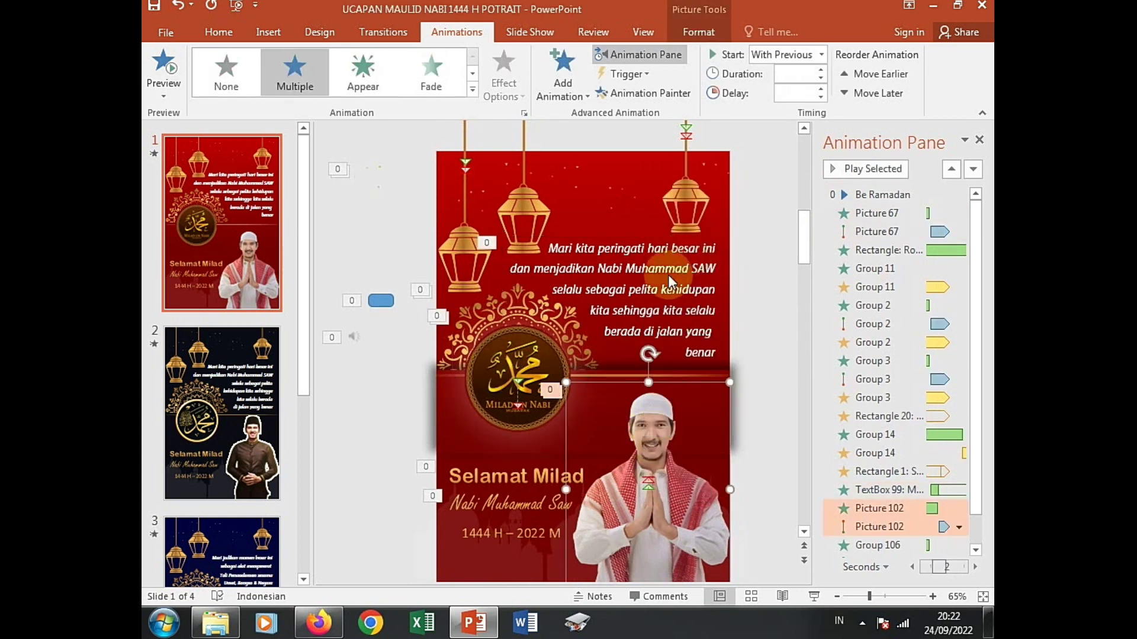
click(565, 347)
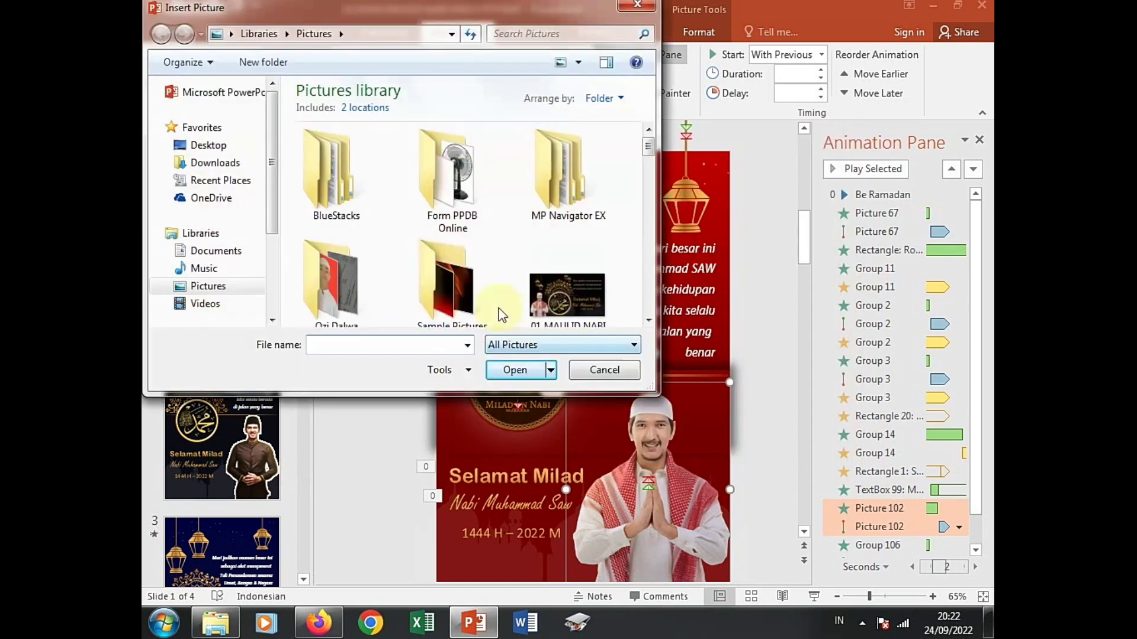
scroll(257, 312, down, 3)
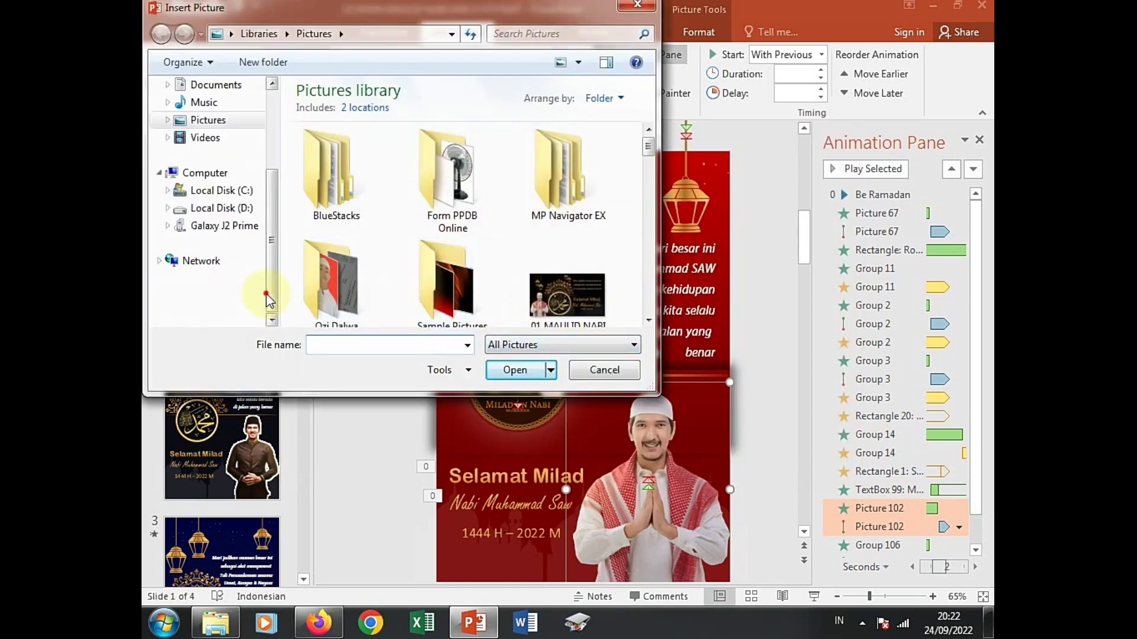
click(242, 247)
Navigate into 000TITIP FARIKHIN and its 00 UCAPAN SELAMAT RAMADHAN DAN IDUL FITRI folder
click(423, 155)
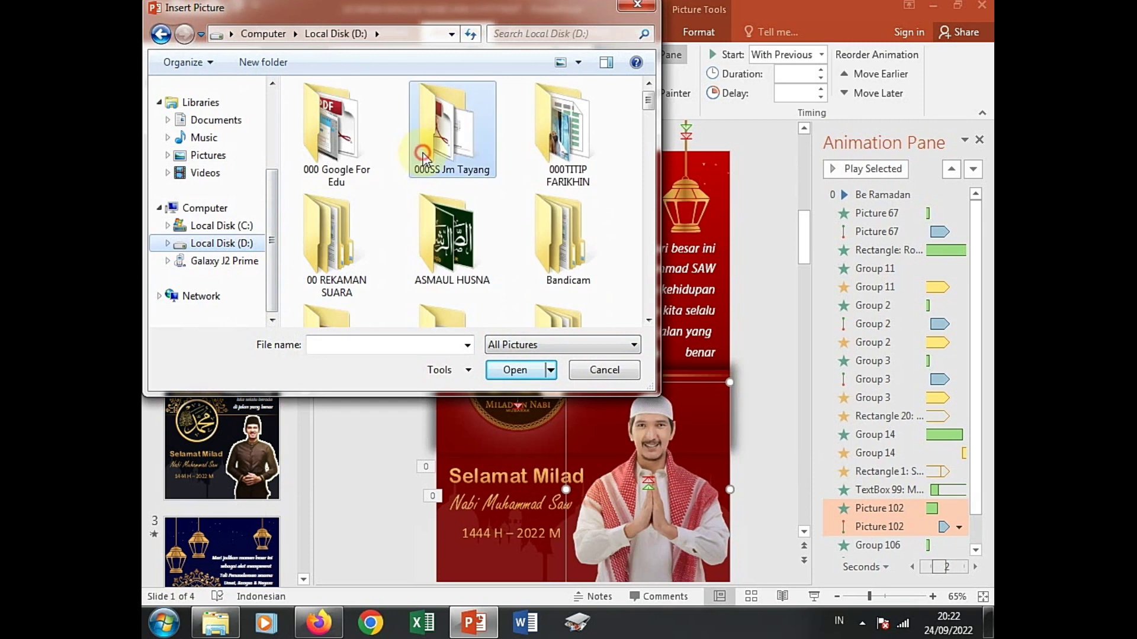
click(578, 168)
double_click(579, 168)
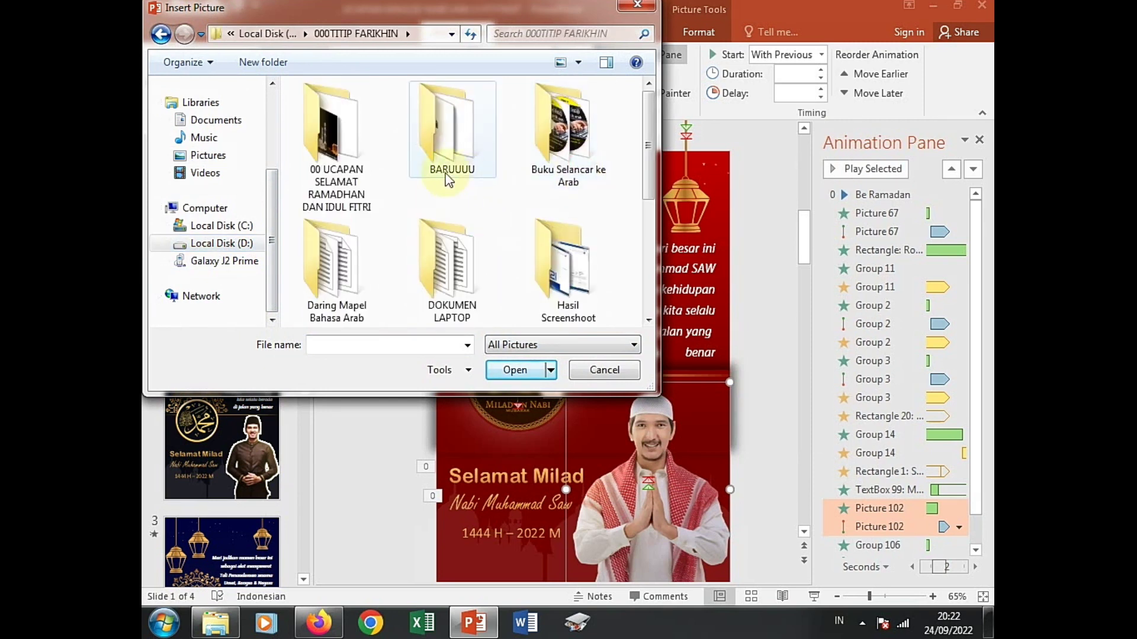
double_click(452, 154)
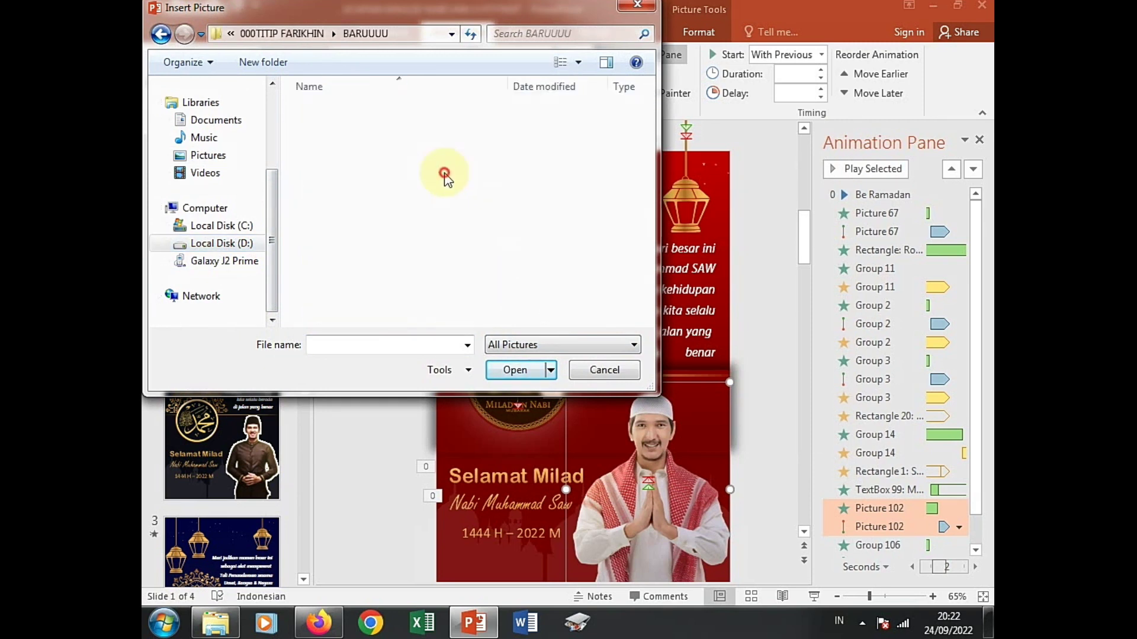
click(165, 39)
double_click(355, 168)
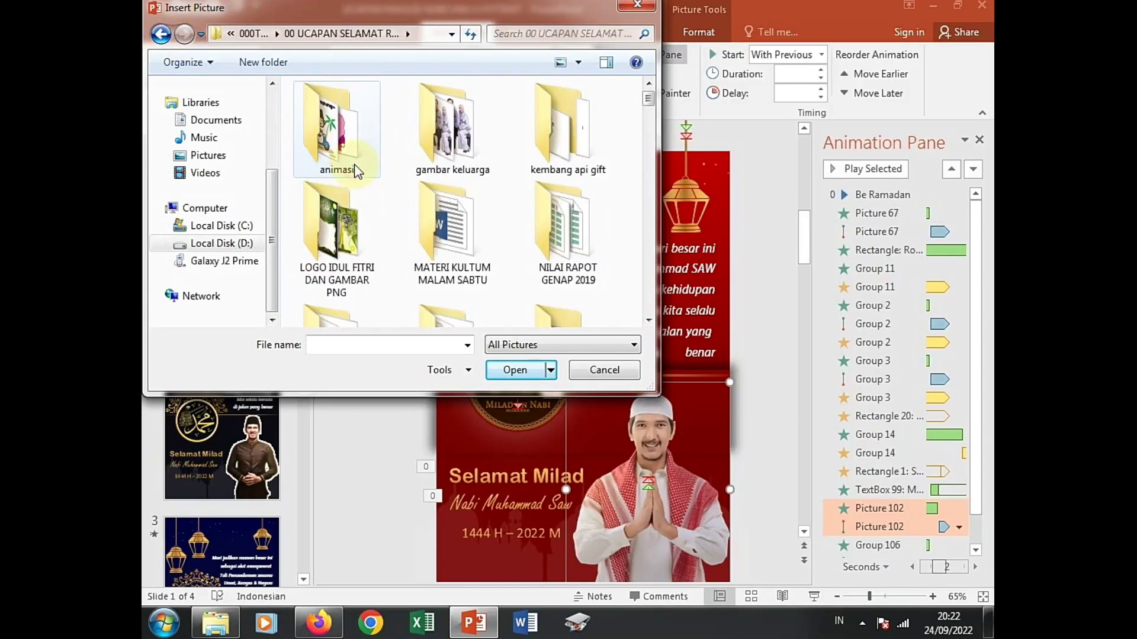
scroll(413, 192, down, 1)
scroll(415, 198, down, 2)
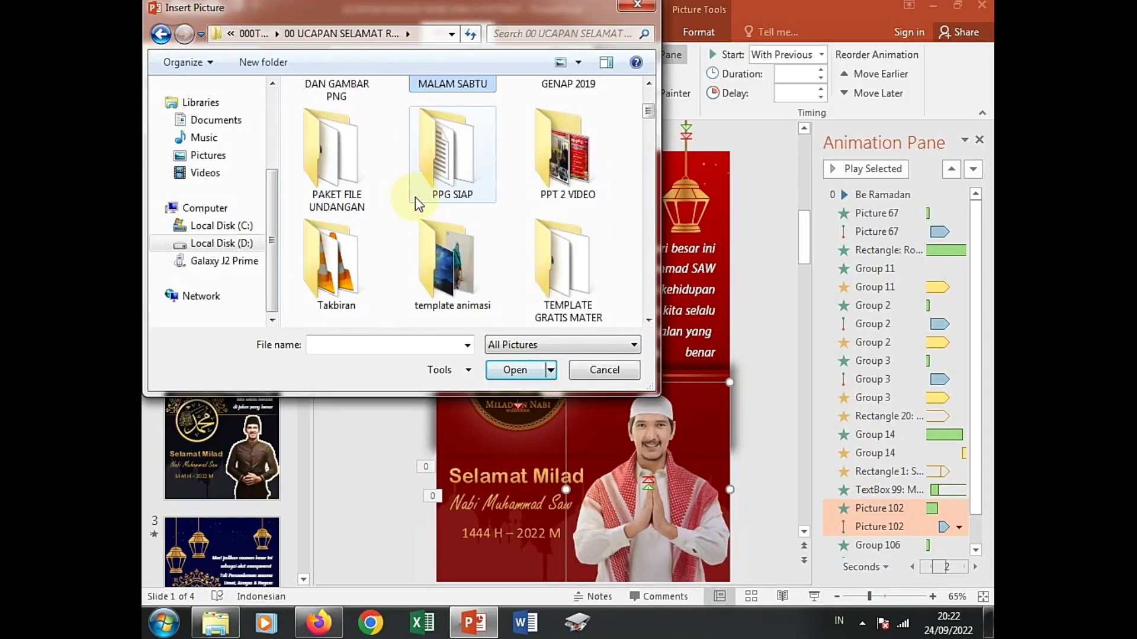
Open the MAULID NABI MUHAMMAD 'orang png' folder and browse its portrait images
double_click(565, 260)
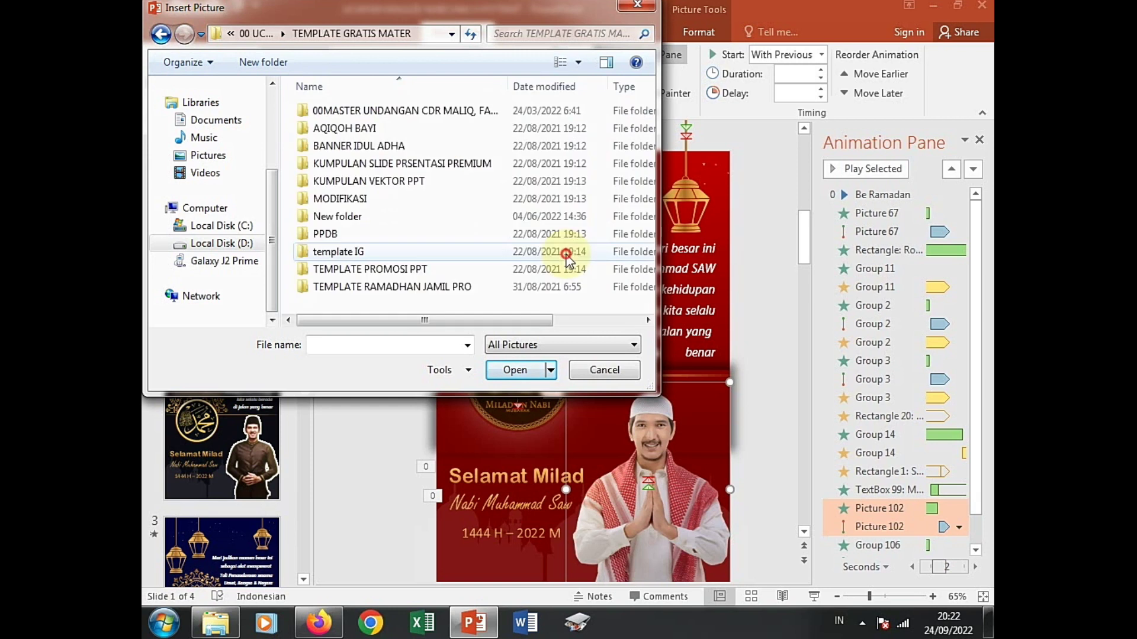
double_click(369, 287)
double_click(367, 111)
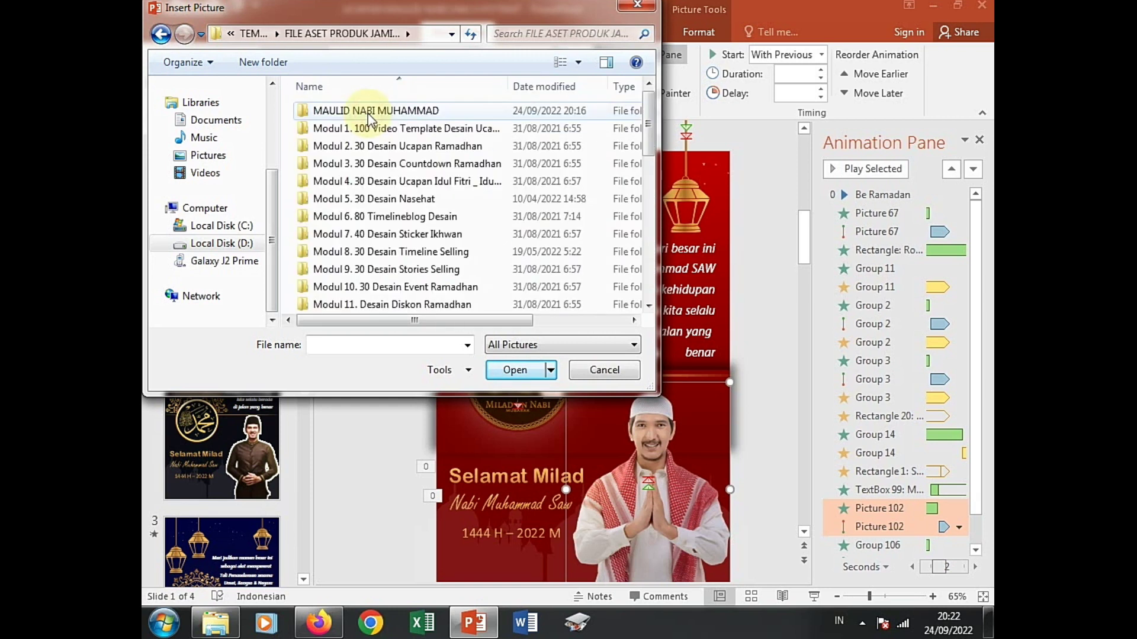
double_click(367, 110)
double_click(453, 170)
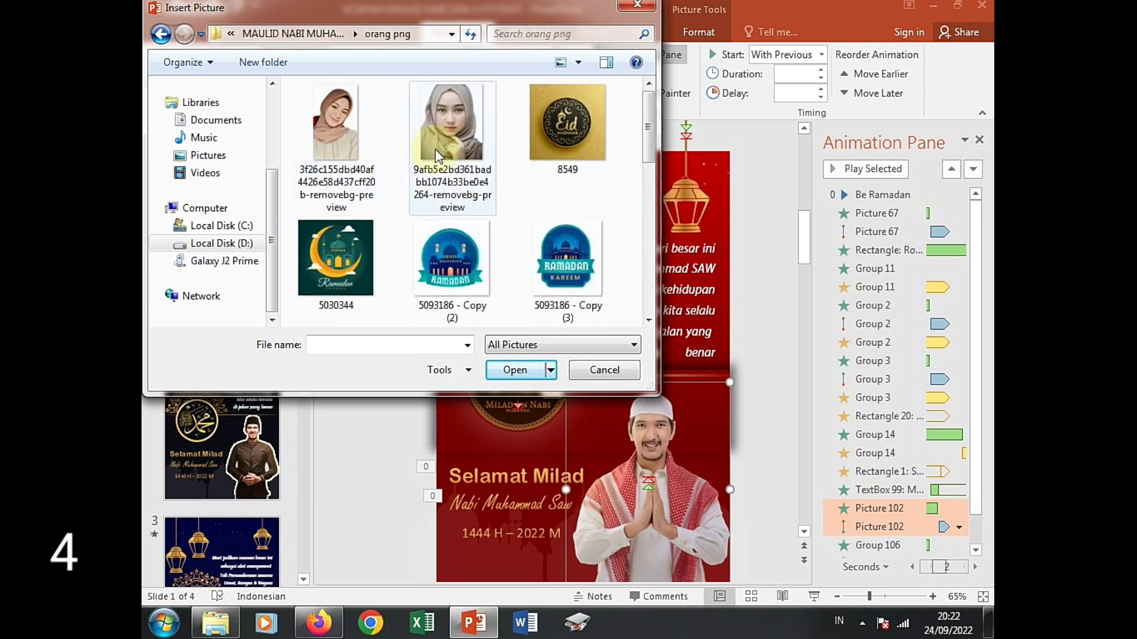
click(437, 155)
scroll(437, 156, down, 2)
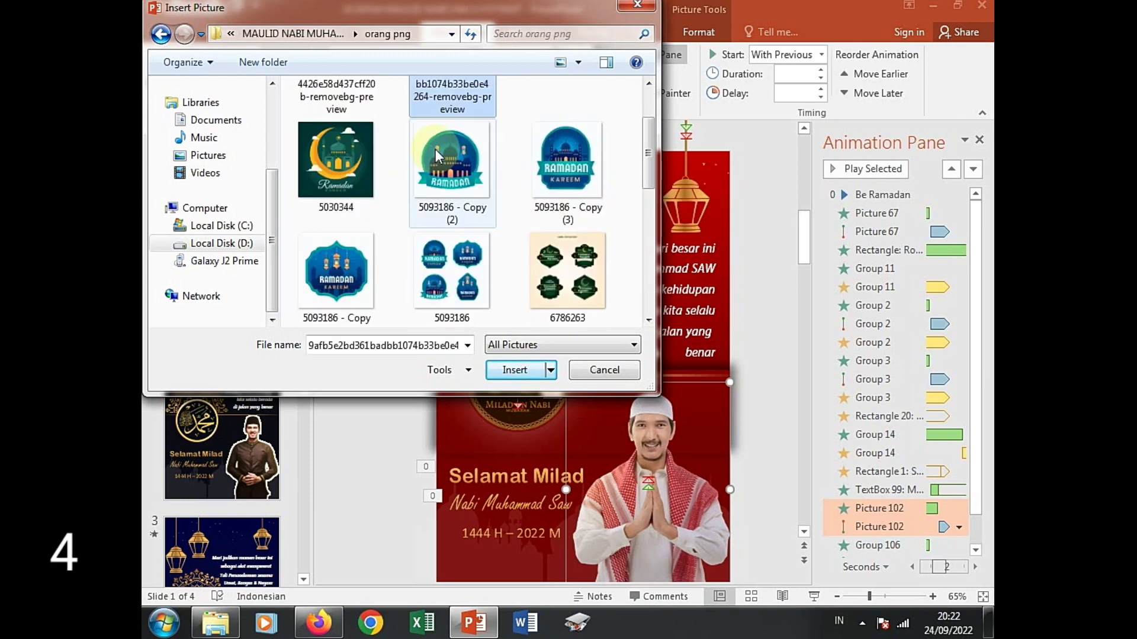
scroll(437, 156, down, 3)
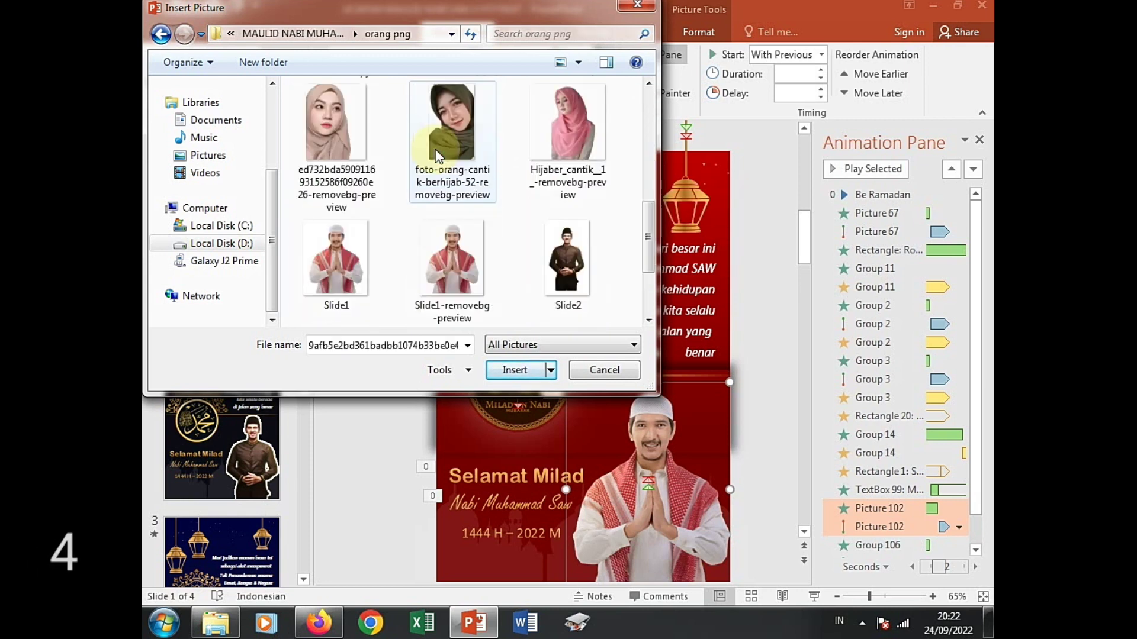
Insert the Hijaber_cantik portrait and enlarge it up and left at the slide's lower right
double_click(560, 143)
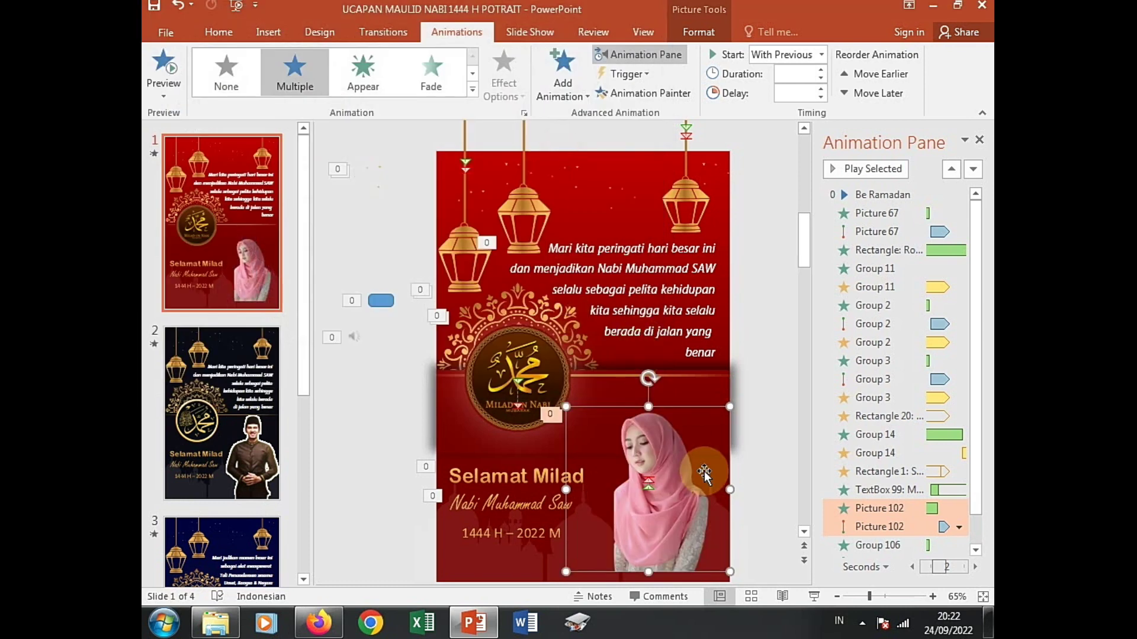
drag(732, 573, 731, 584)
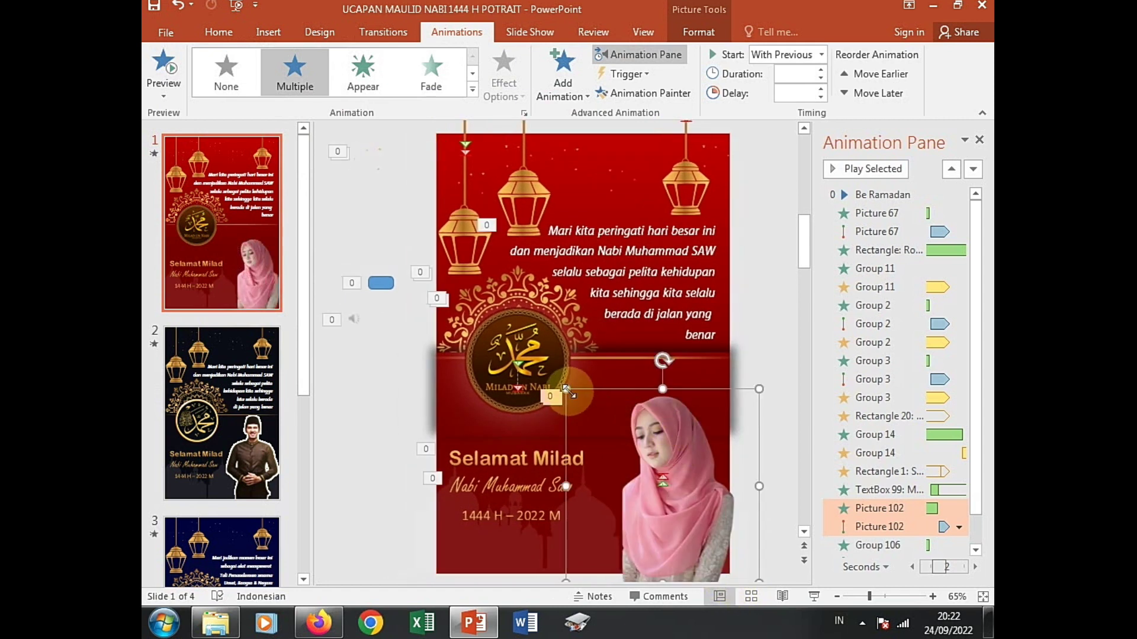
drag(565, 391, 557, 358)
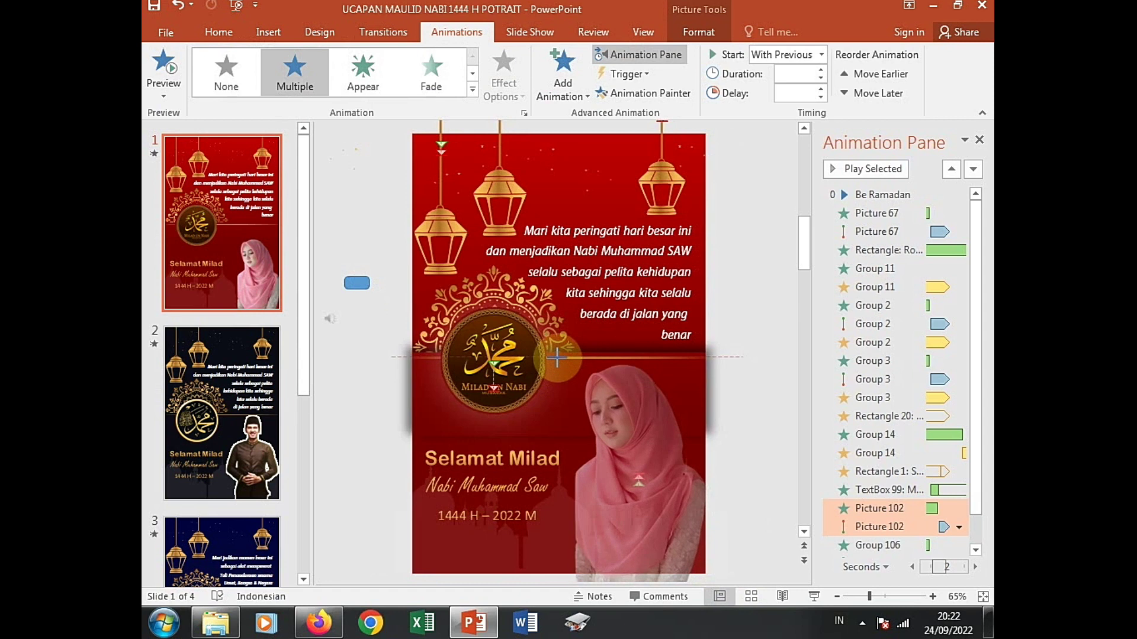
drag(557, 358, 559, 360)
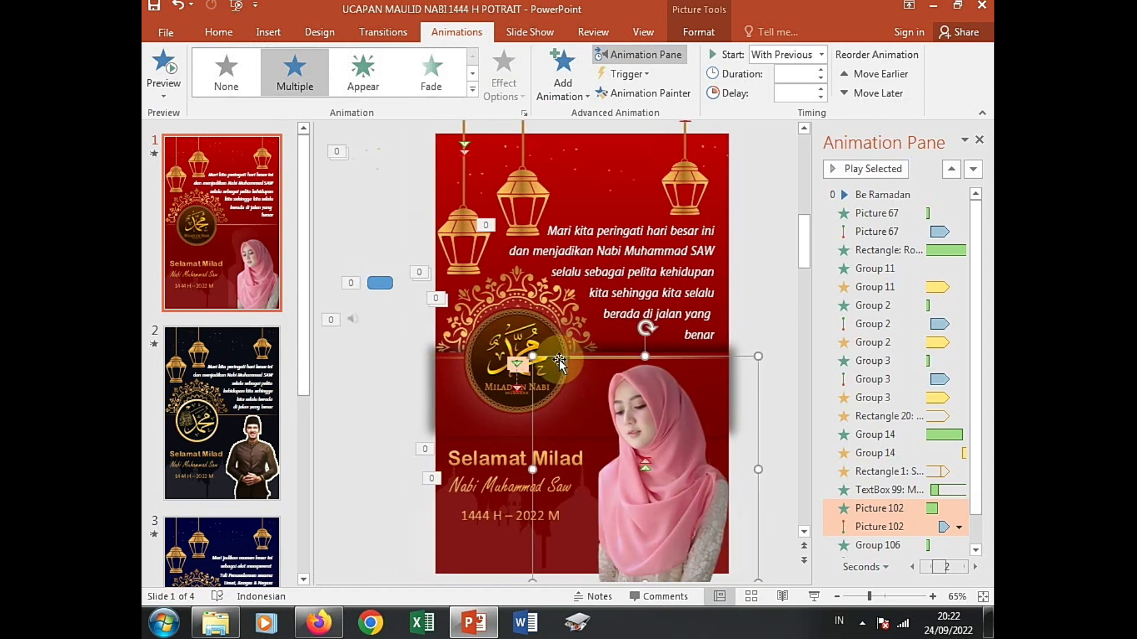
click(774, 328)
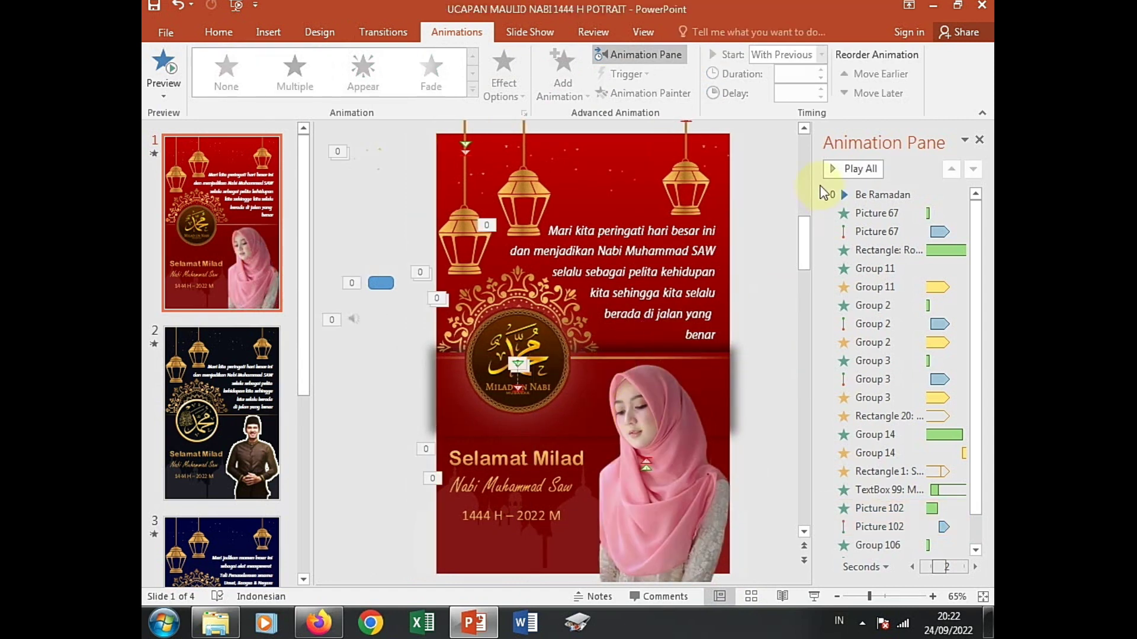
Replay the animation preview, then select slides 2–4 to remove them
click(845, 170)
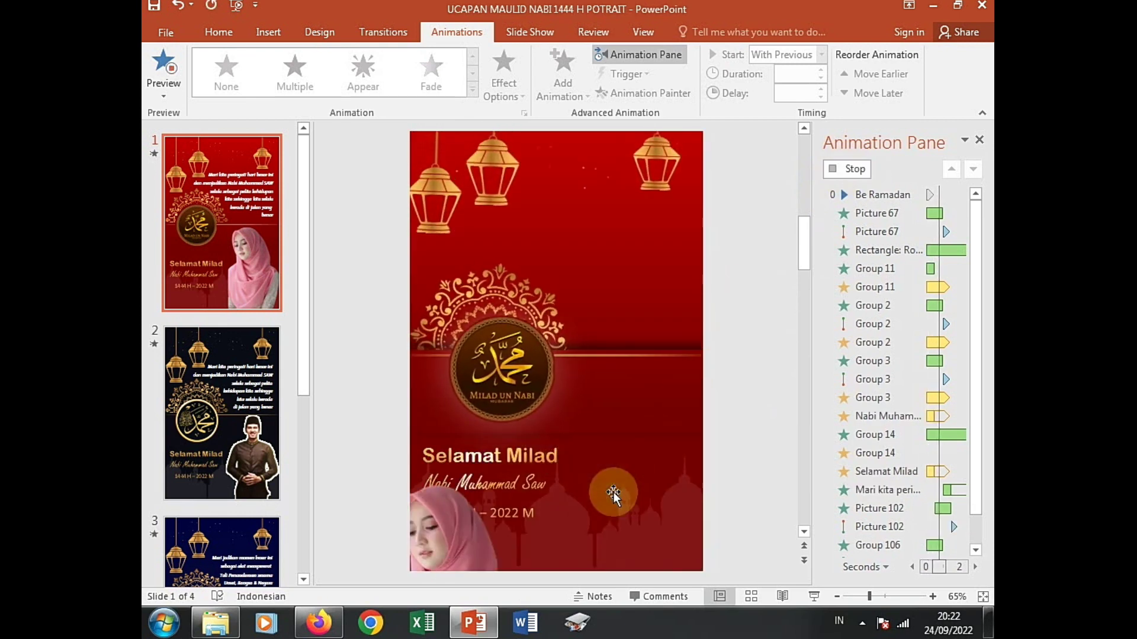
click(837, 178)
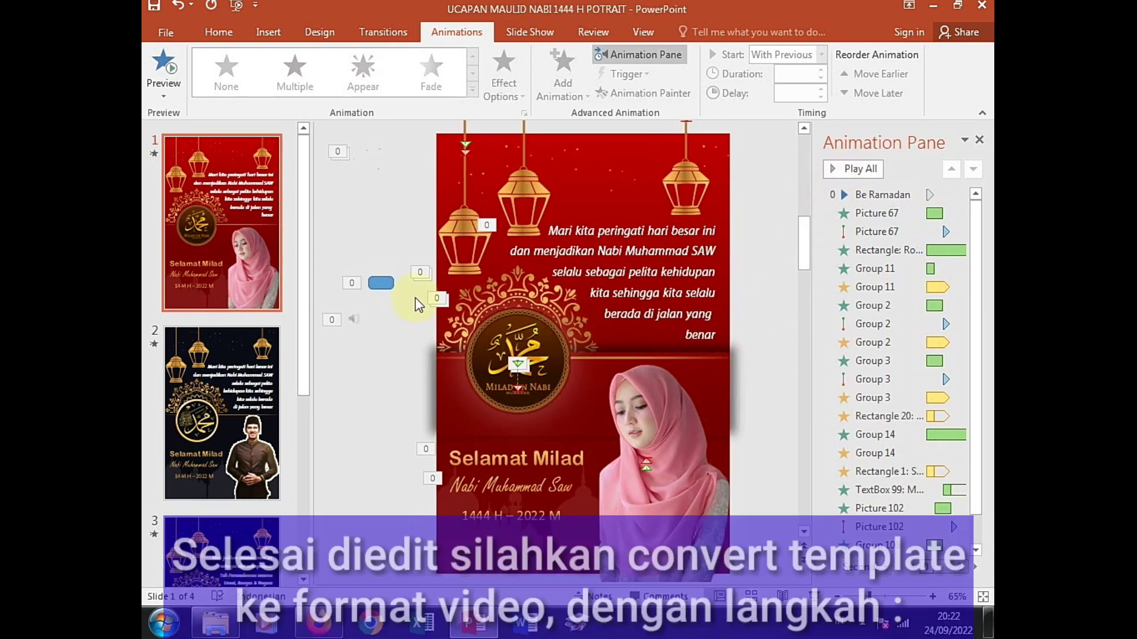
click(227, 379)
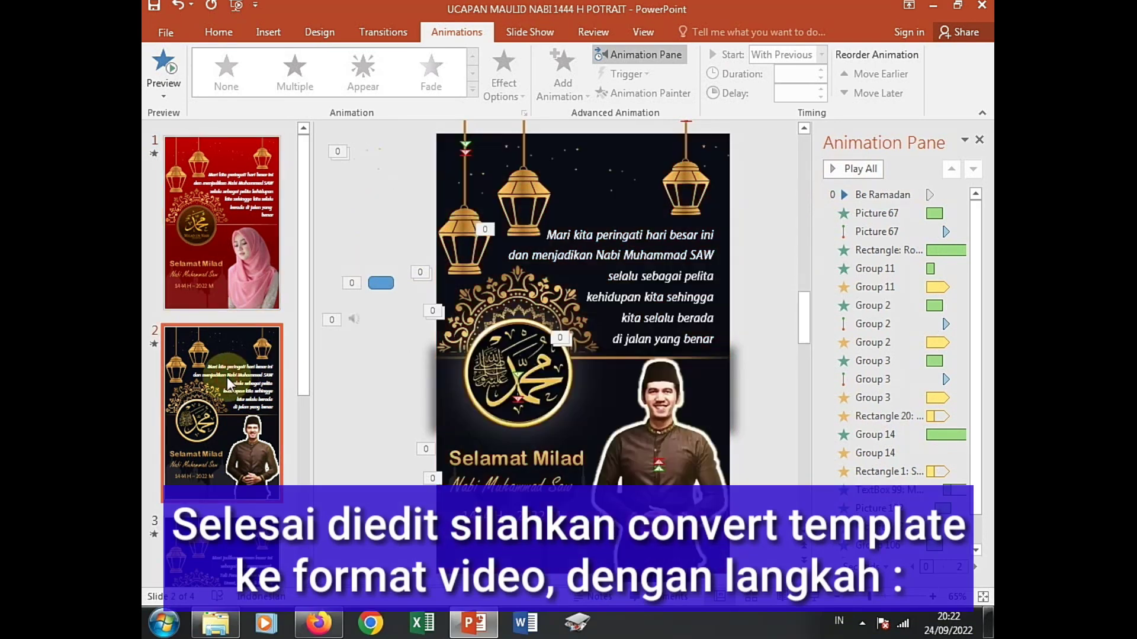
scroll(216, 468, down, 2)
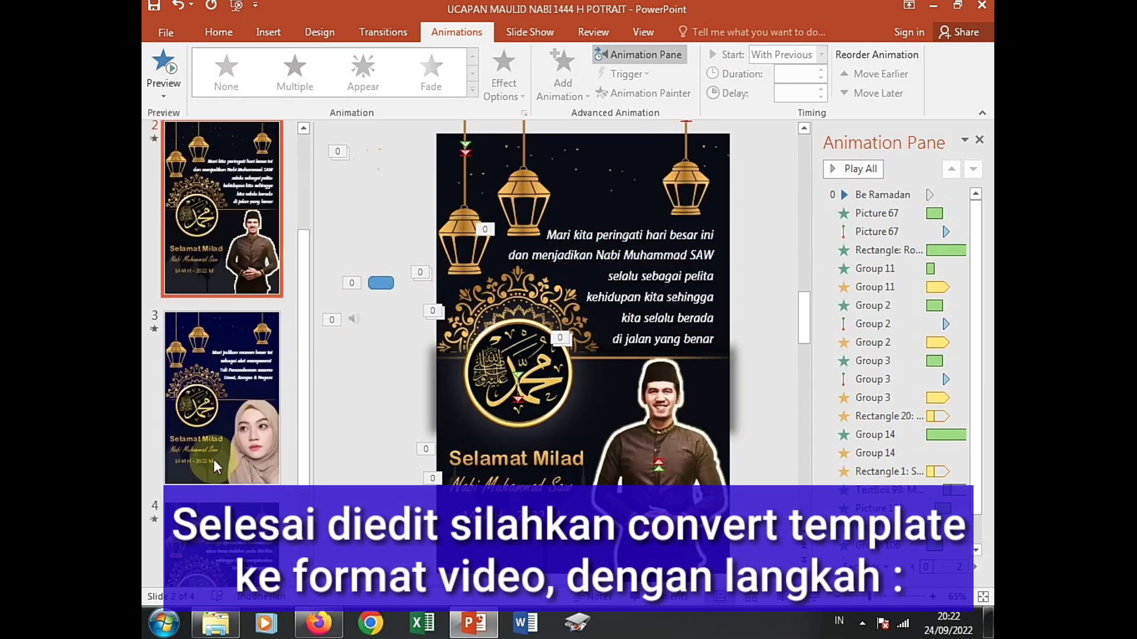
click(213, 425)
click(215, 533)
click(251, 391)
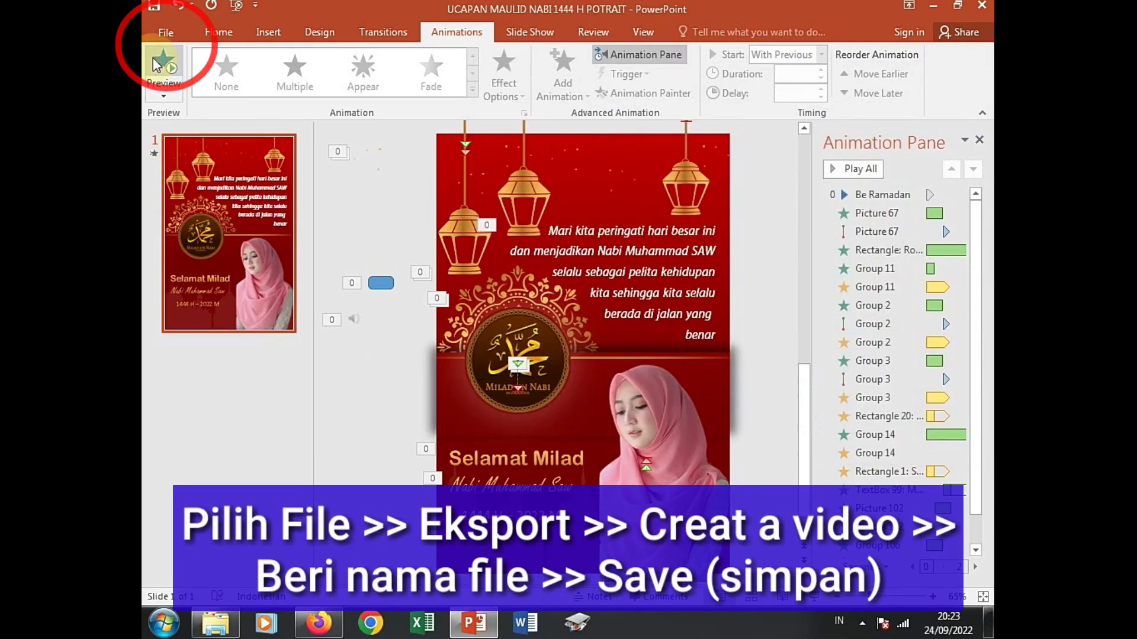
Export the presentation as a video at Internet Quality (480 x 720)
click(161, 37)
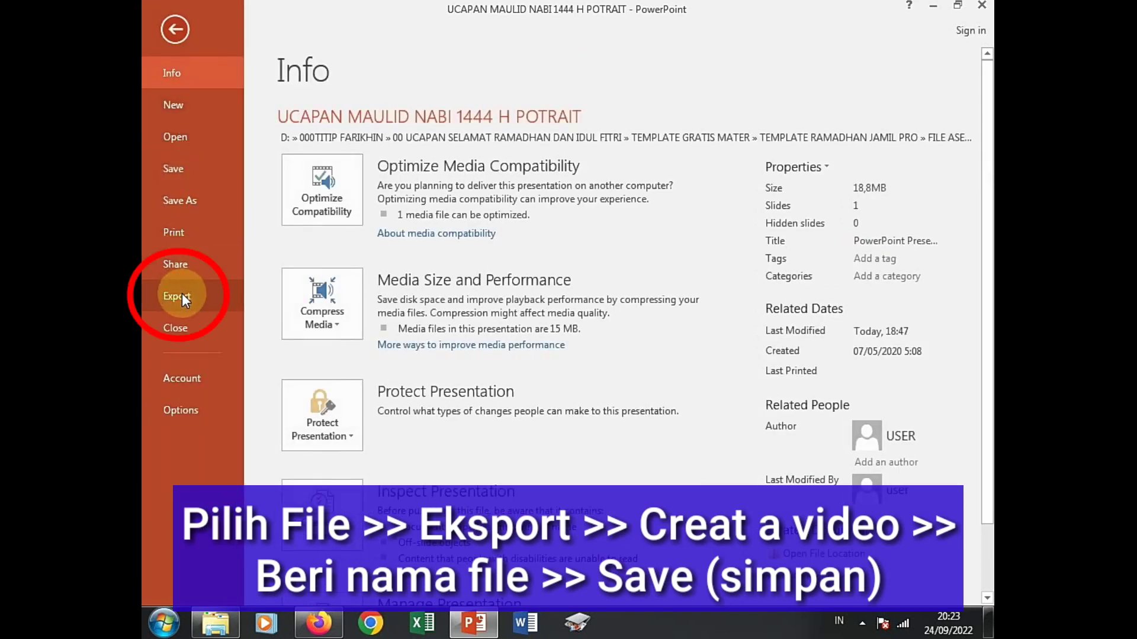
click(183, 295)
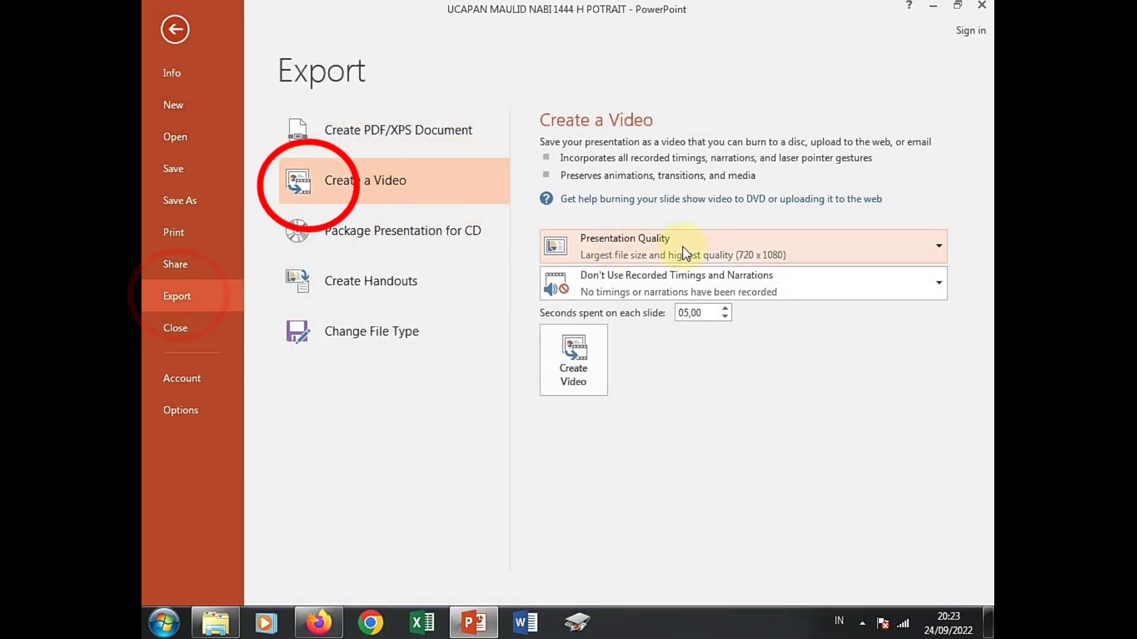
click(704, 259)
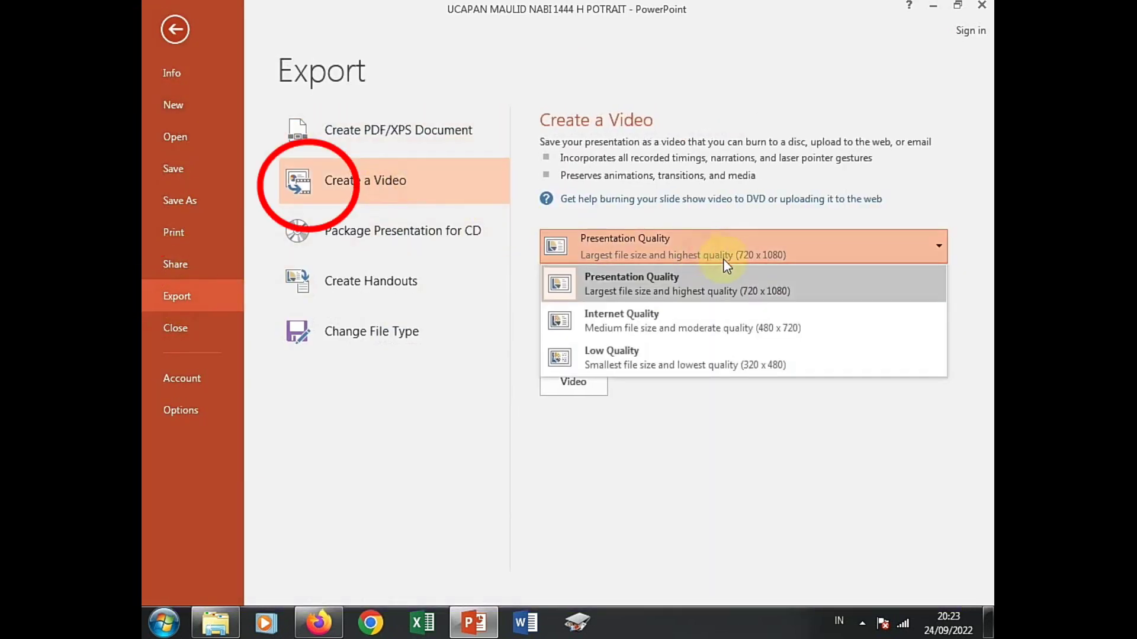
click(725, 326)
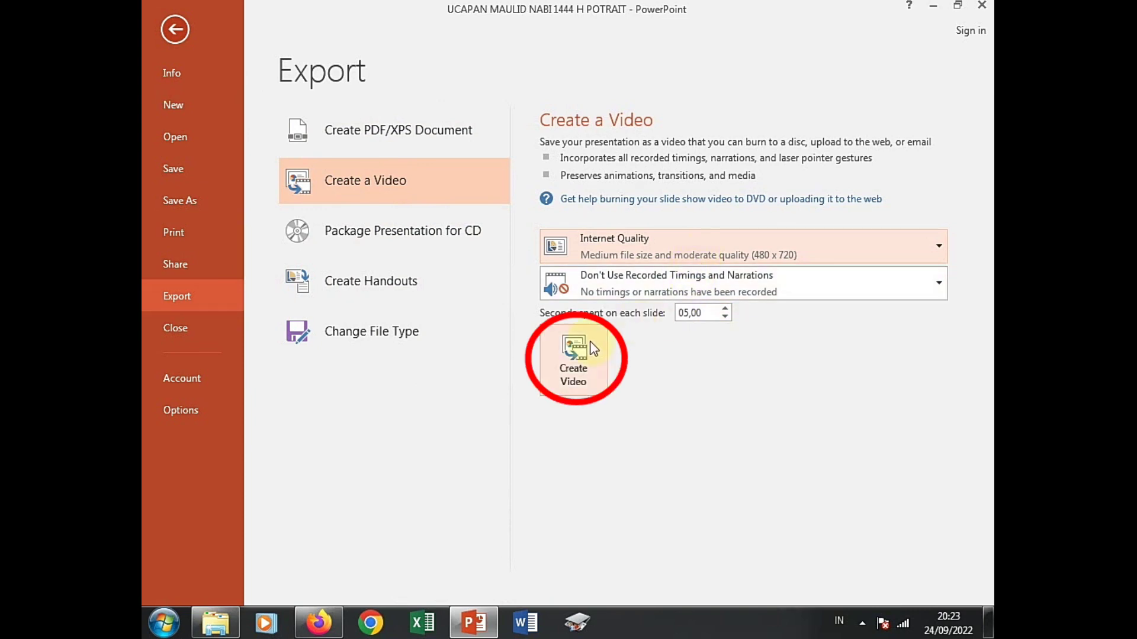
click(592, 349)
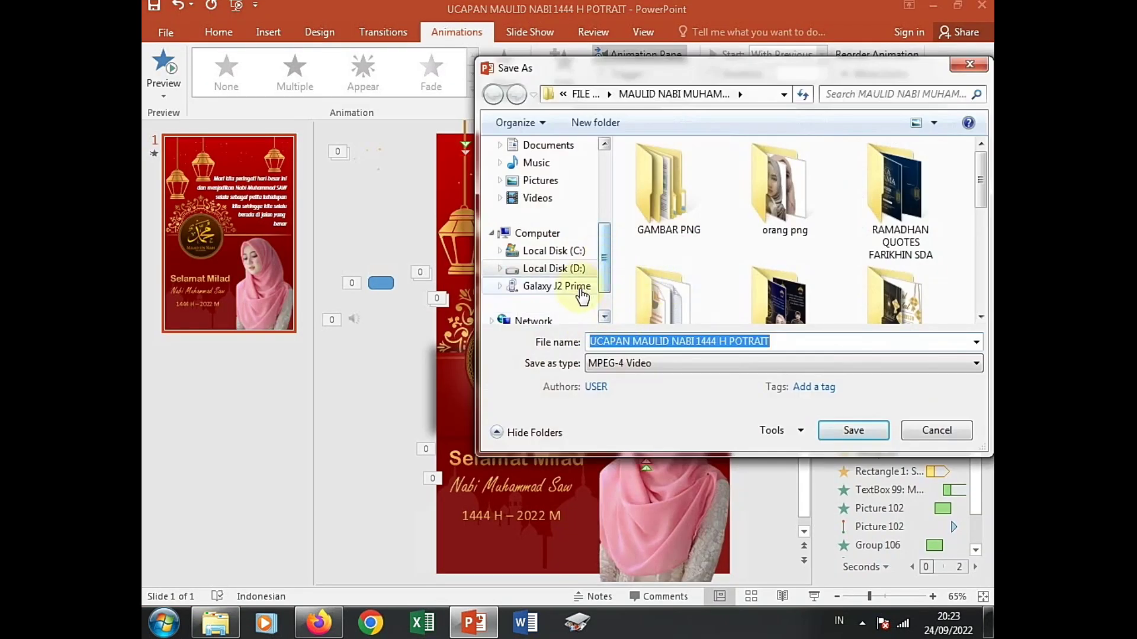
Save the video to the Videos library as 'UCAPAN MAULID NABI 1444 H POTRAIT merah'
click(546, 199)
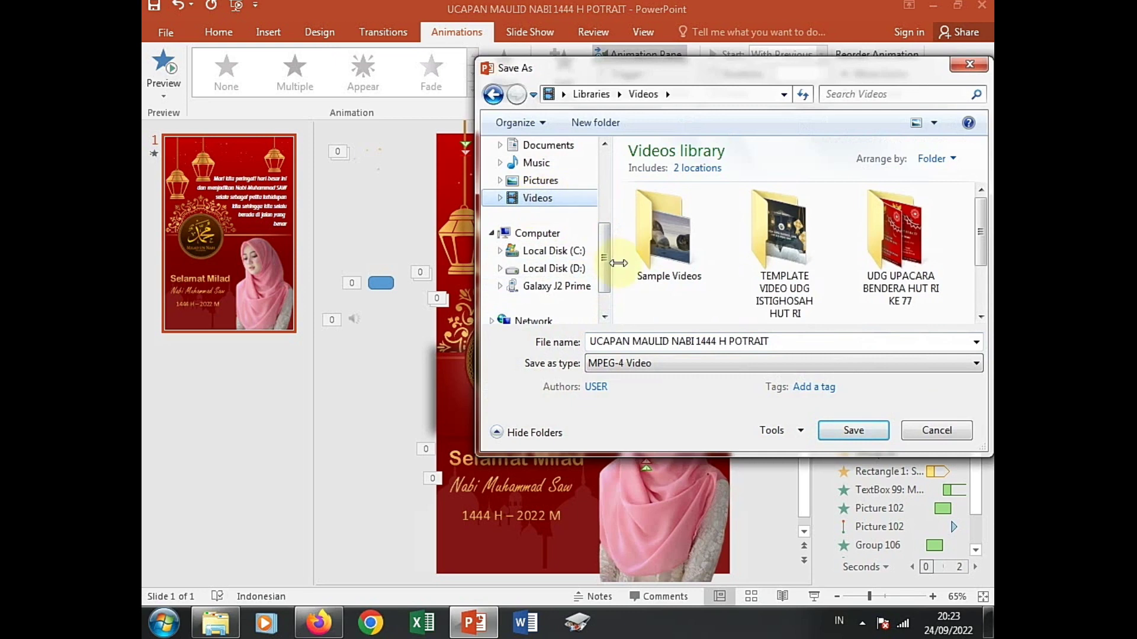
drag(975, 225, 956, 287)
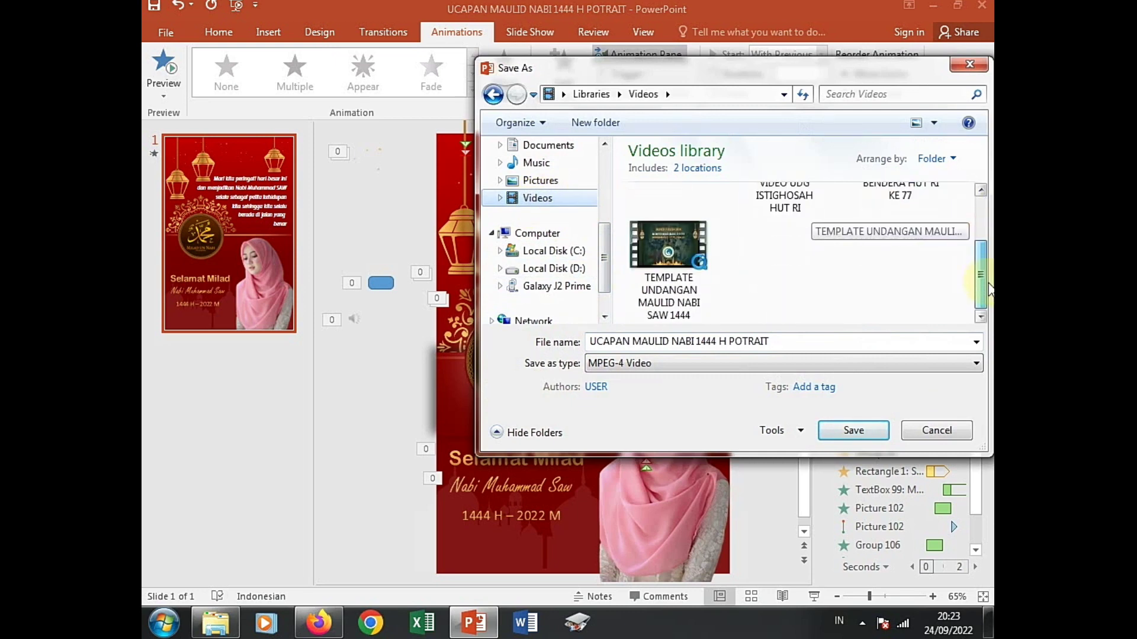
click(789, 339)
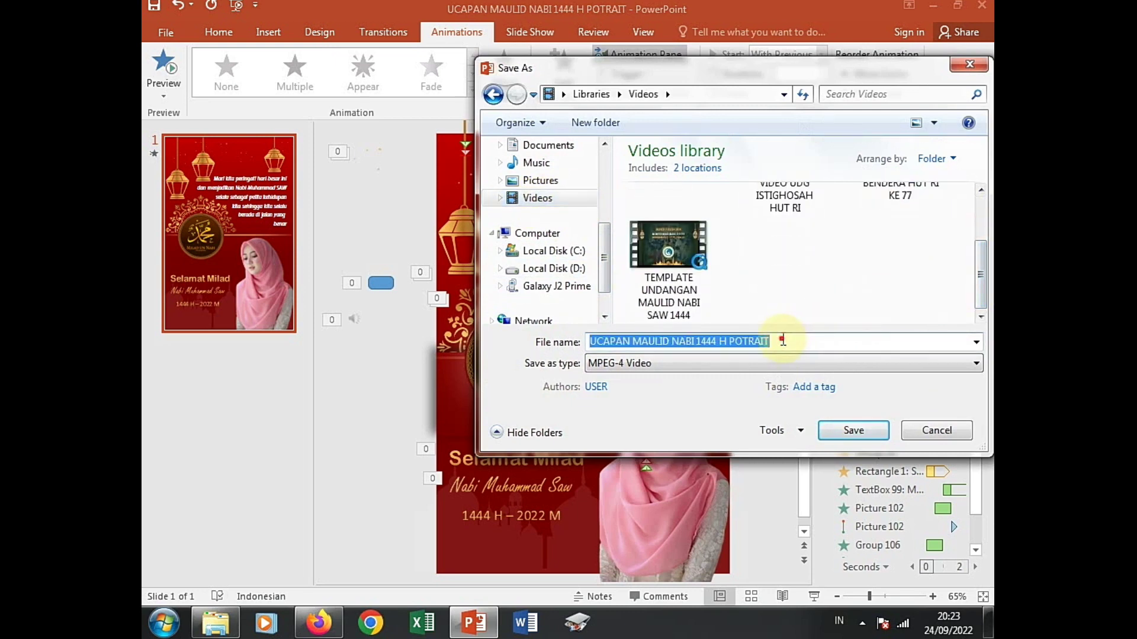
click(782, 340)
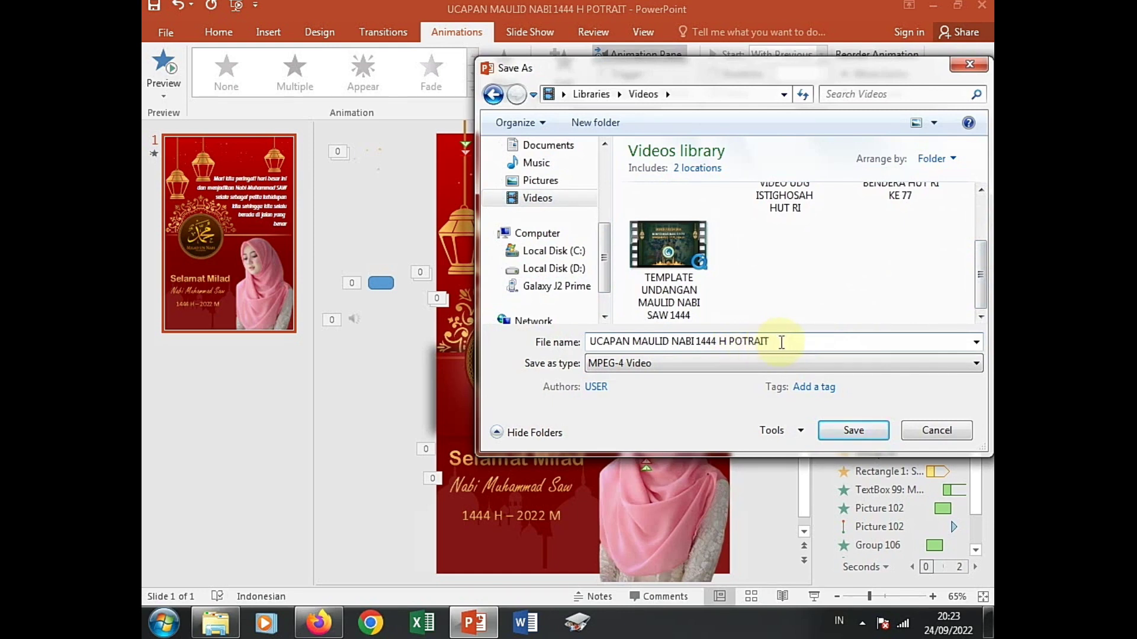
text( mera)
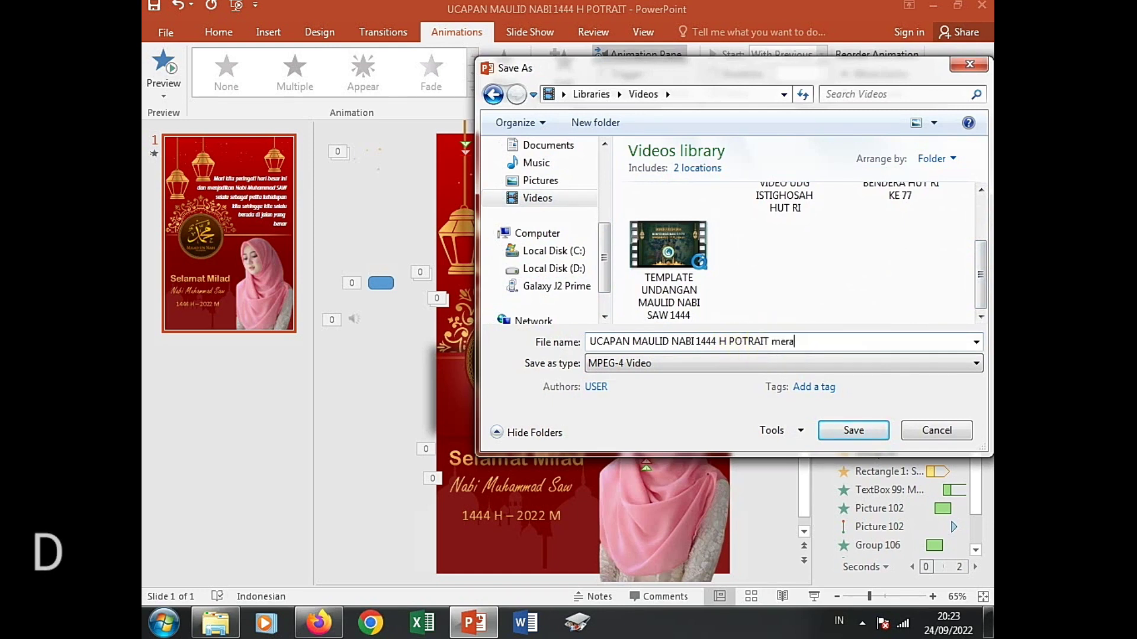
text(h)
click(853, 430)
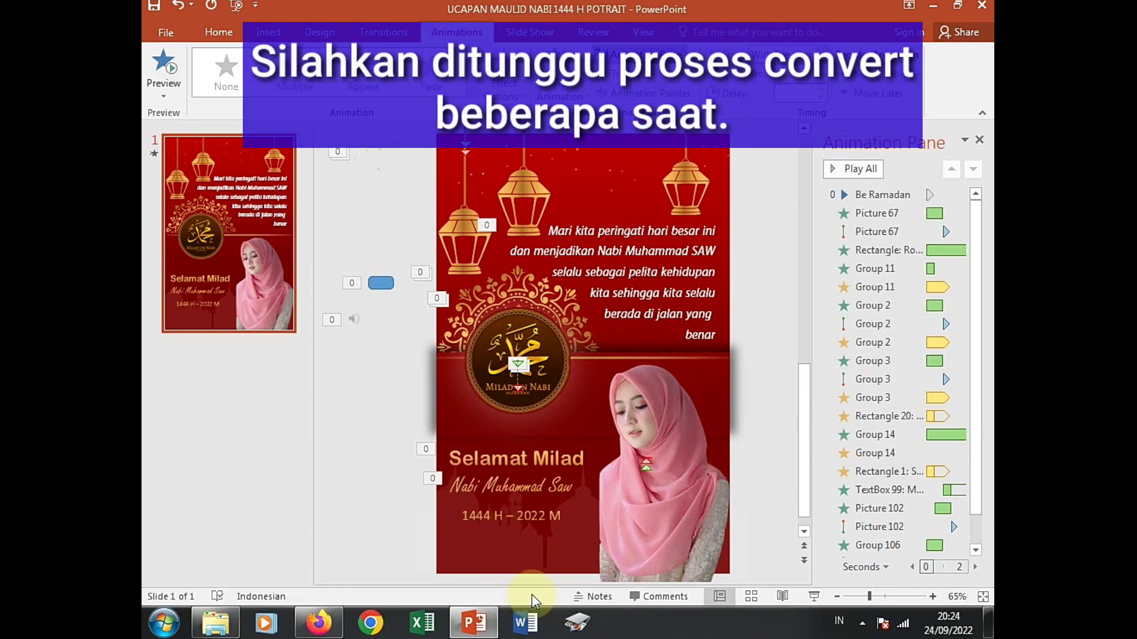
Locate the new merah MP4 in Explorer's Videos library and show its Open with choices
click(217, 628)
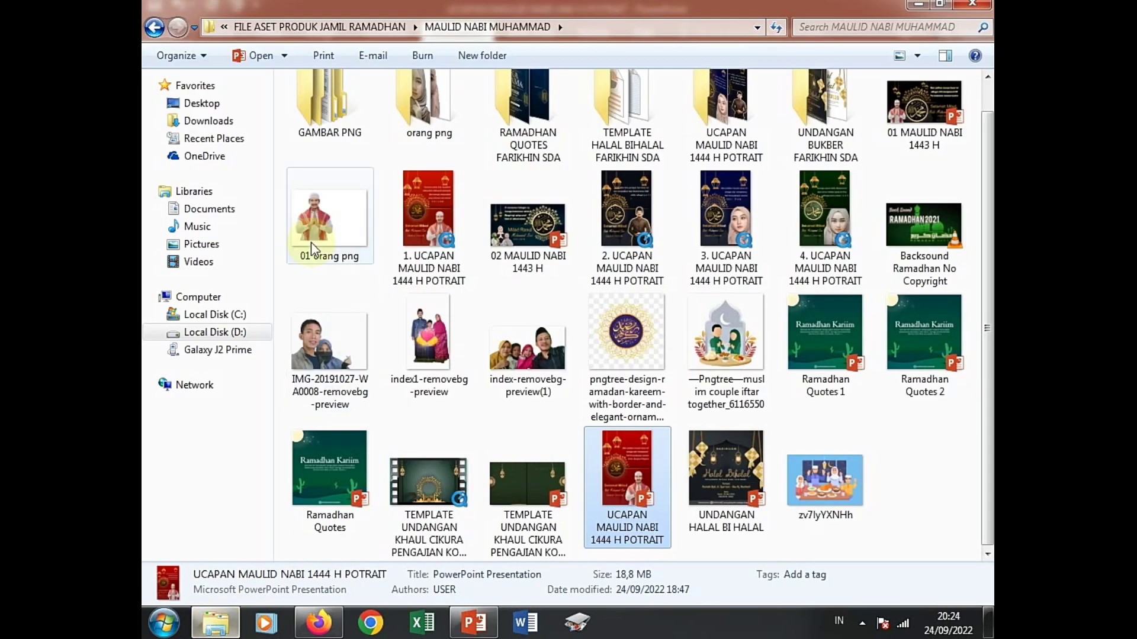
click(196, 261)
click(527, 305)
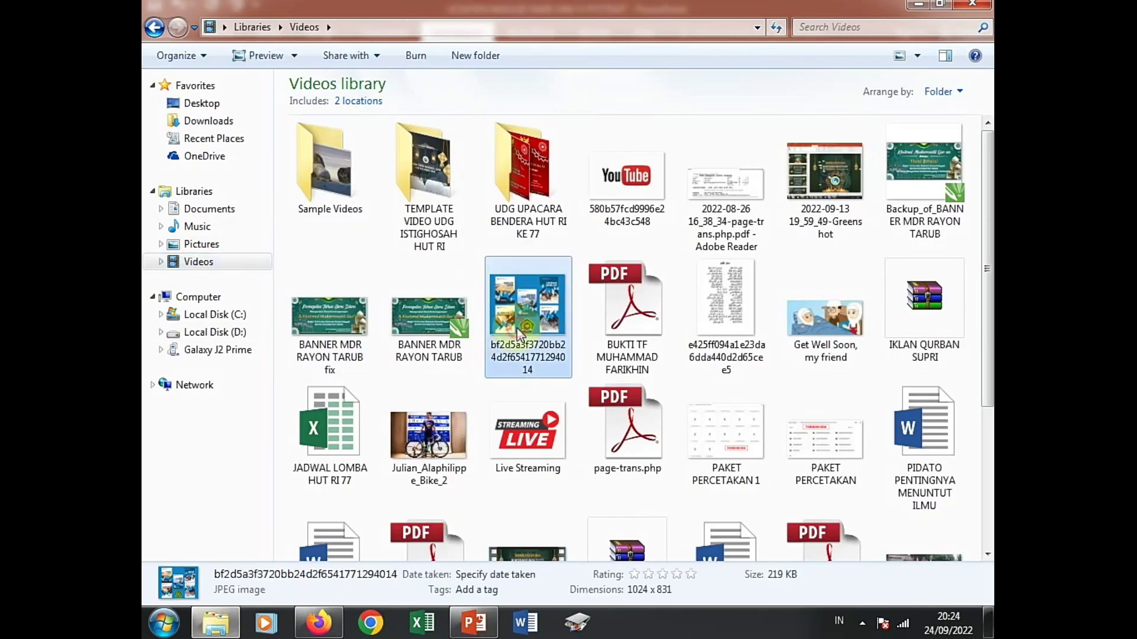
scroll(516, 328, down, 3)
click(736, 475)
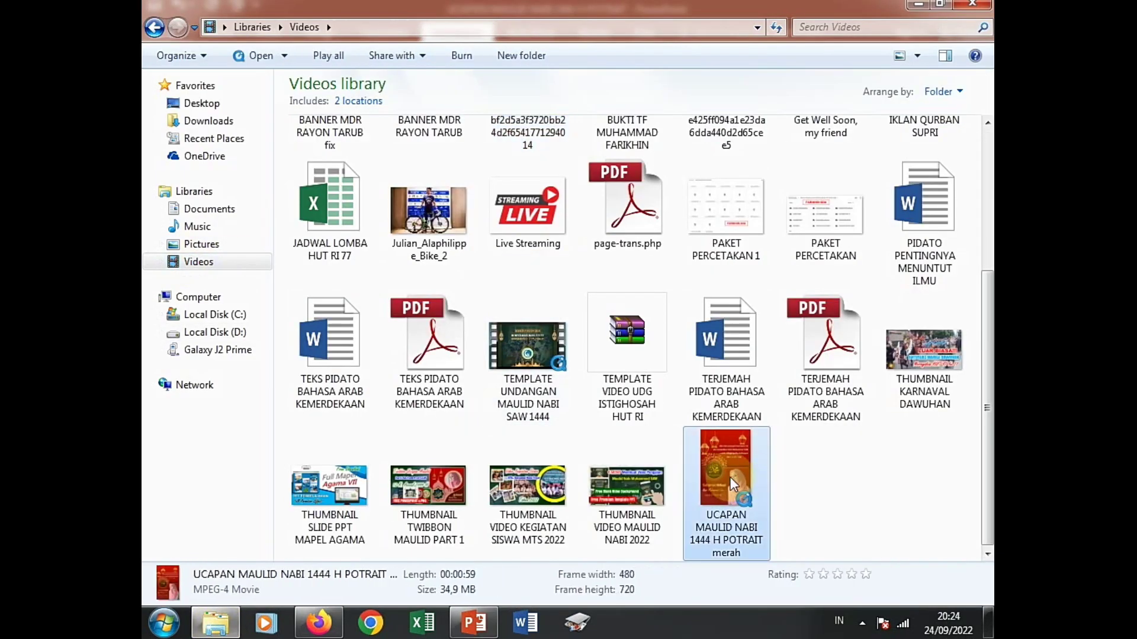
right_click(730, 478)
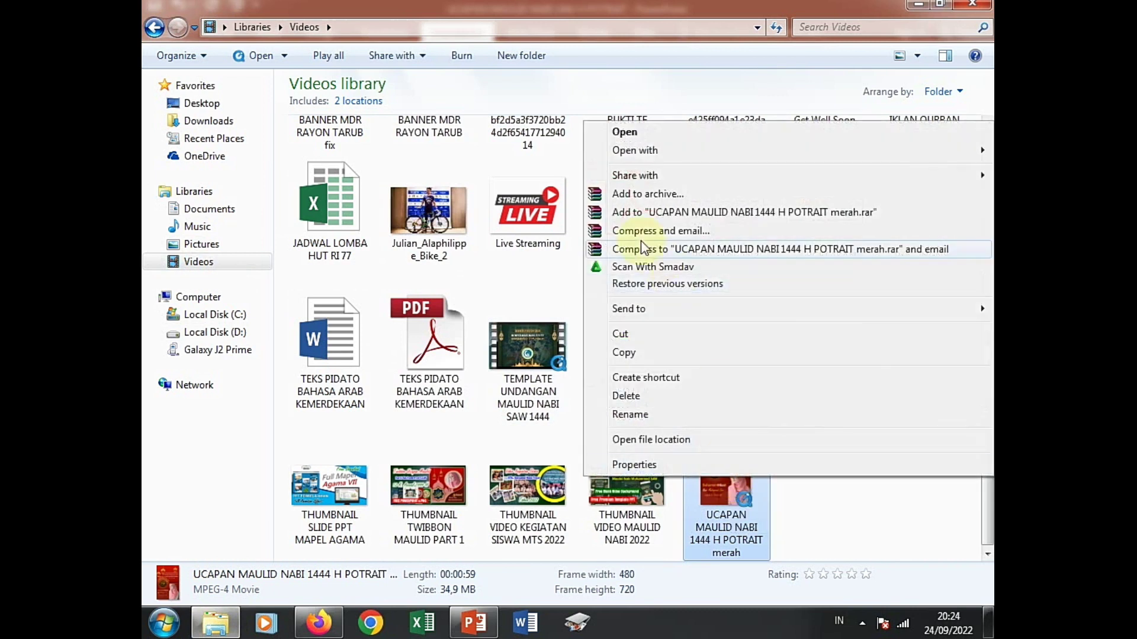
mouse_move(634, 150)
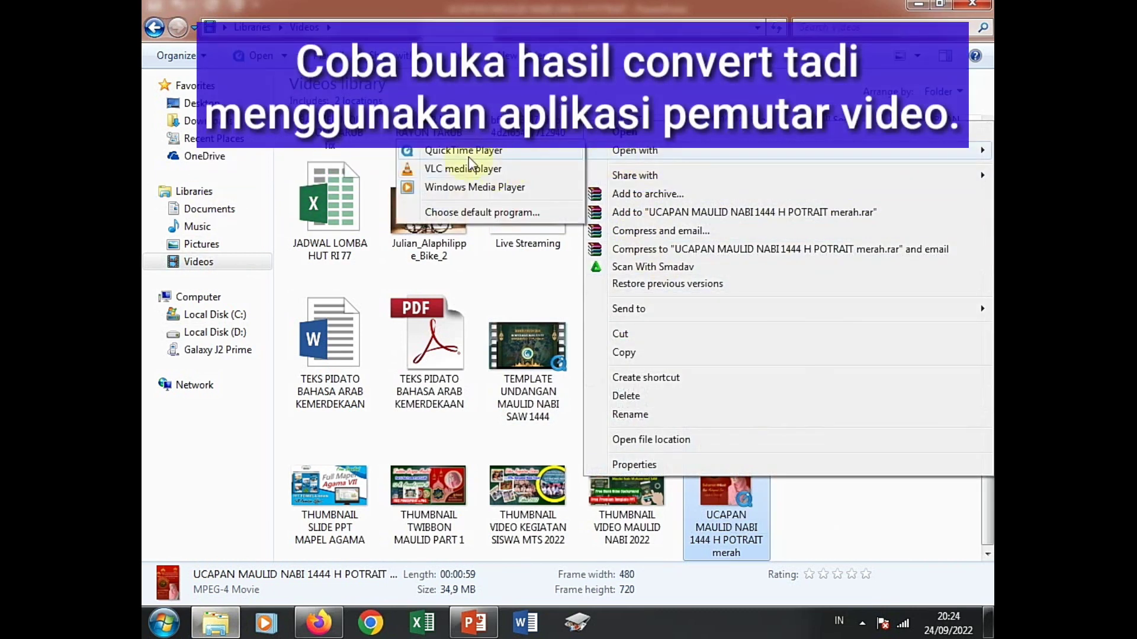
Play the exported merah video in VLC media player, then close VLC and deselect the file
click(468, 169)
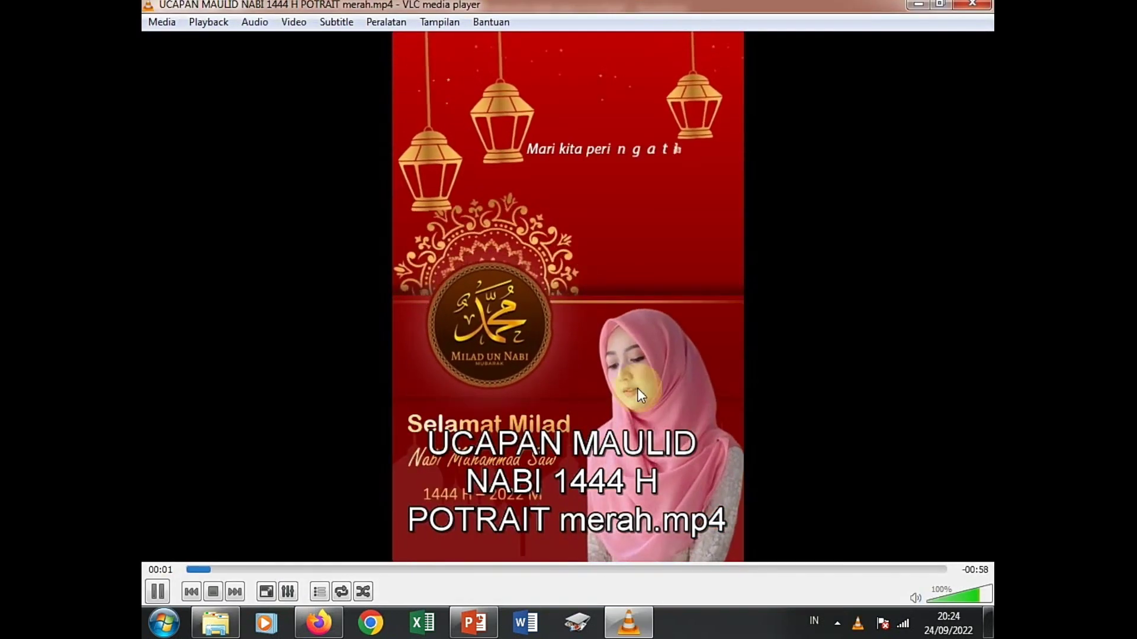
click(970, 7)
click(826, 478)
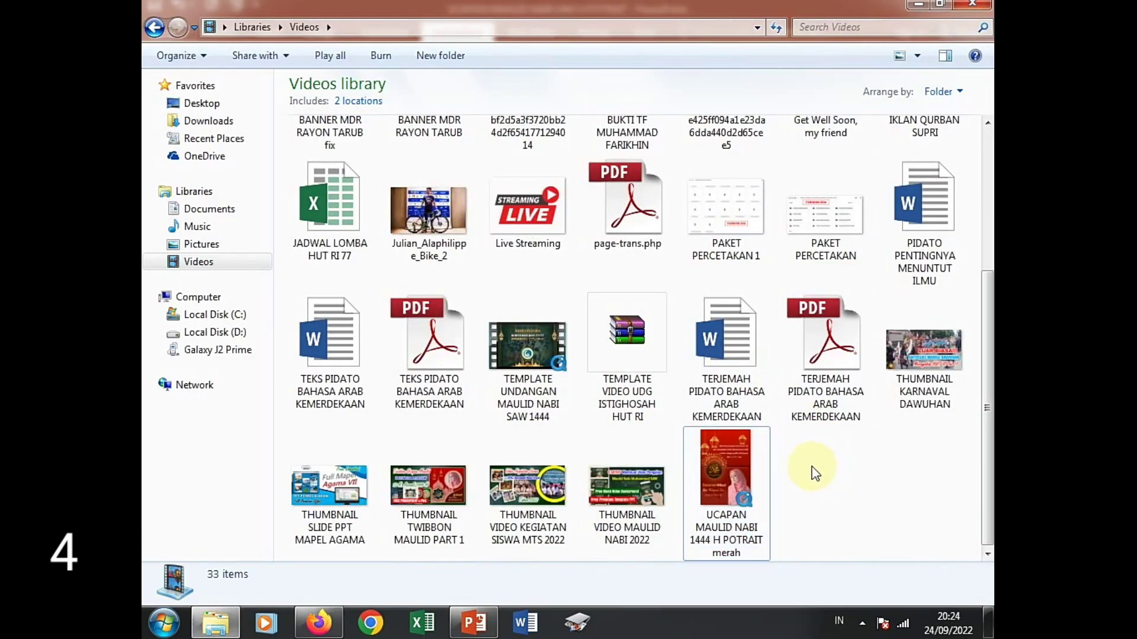